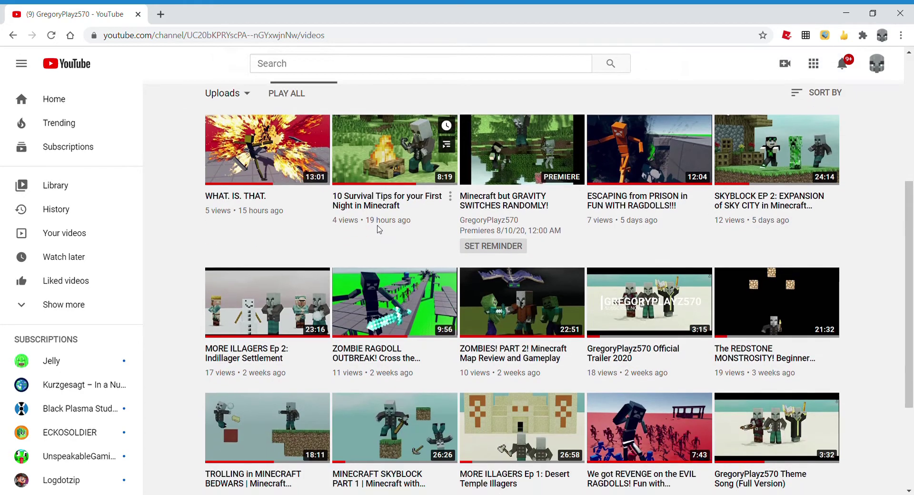
# Examine the GregoryPlayz570 channel's uploads, with a close look at the gravity-switching and prison-escape video thumbnails
pyautogui.scroll(-3, 380, 230)
pyautogui.scroll(4, 395, 230)
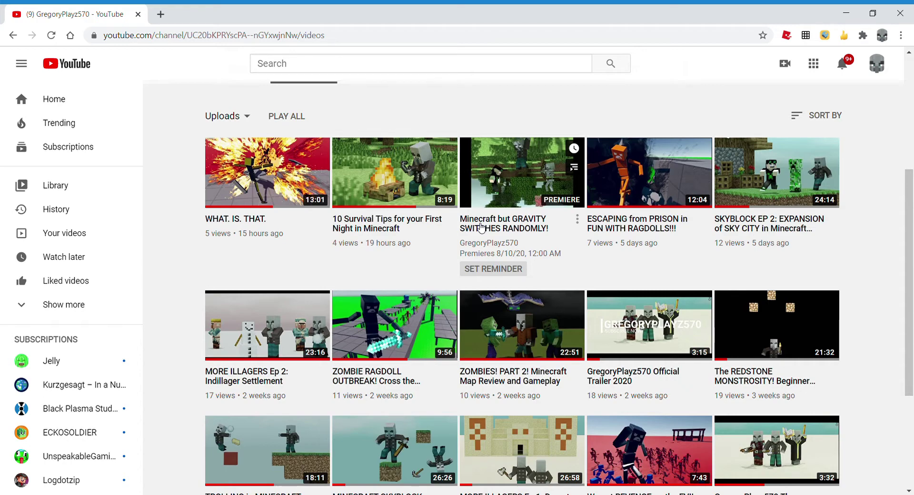
pyautogui.keyDown('ctrl'); pyautogui.scroll(3, 523, 167); pyautogui.keyUp('ctrl')
pyautogui.keyDown('ctrl'); pyautogui.scroll(5, 523, 166); pyautogui.keyUp('ctrl')
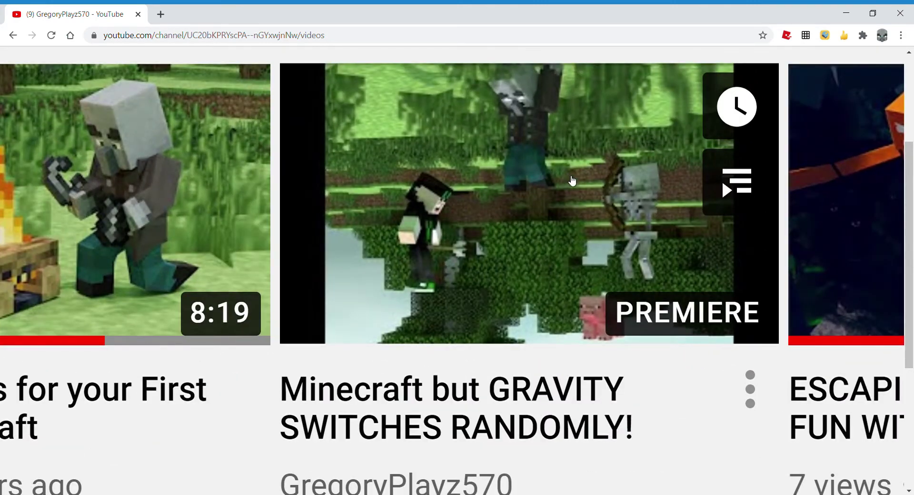
pyautogui.keyDown('ctrl'); pyautogui.scroll(-10, 573, 180); pyautogui.keyUp('ctrl')
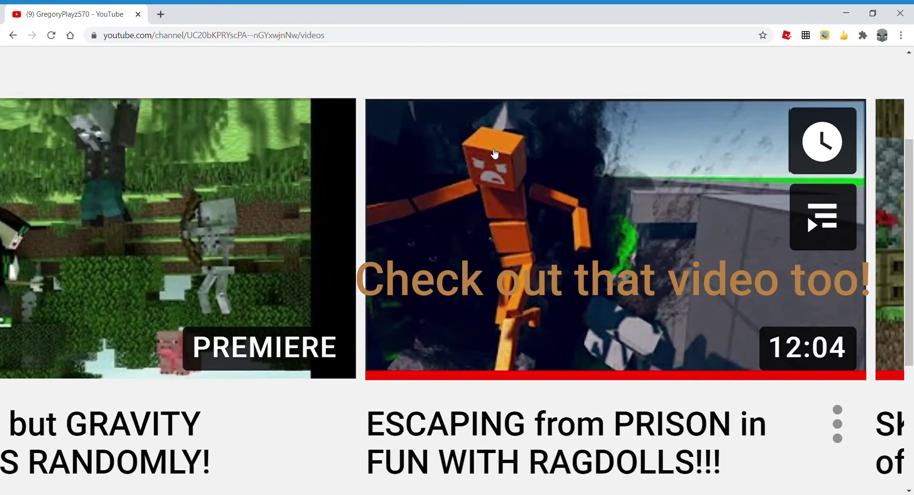
pyautogui.scroll(-2, 495, 154)
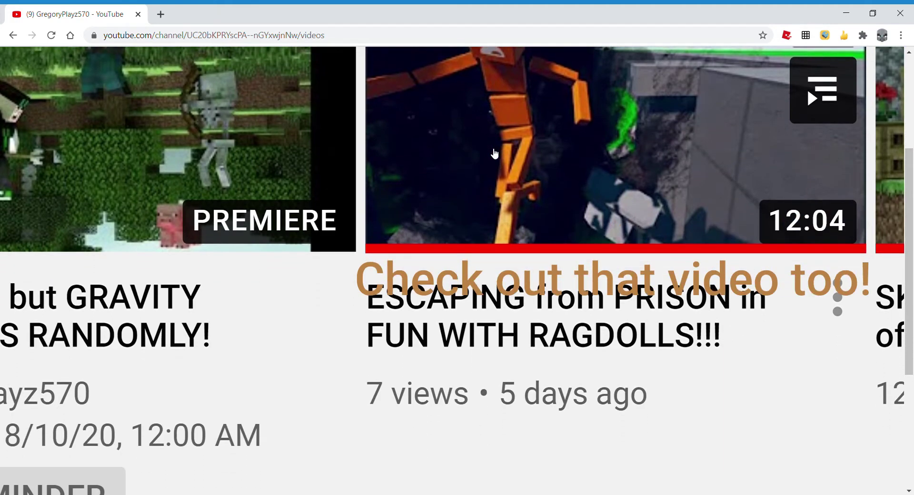
pyautogui.scroll(4, 495, 154)
pyautogui.scroll(-1, 493, 149)
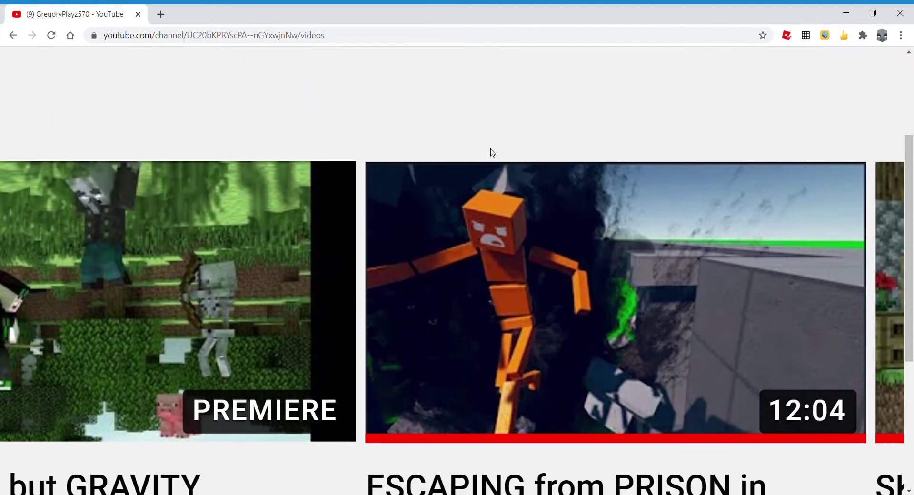
pyautogui.moveTo(577, 218)
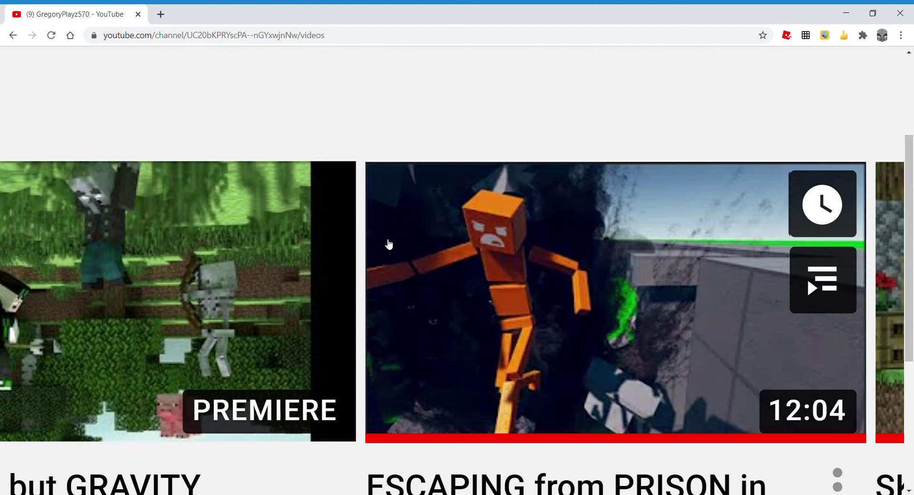
pyautogui.keyDown('ctrl'); pyautogui.scroll(-8, 584, 243); pyautogui.keyUp('ctrl')
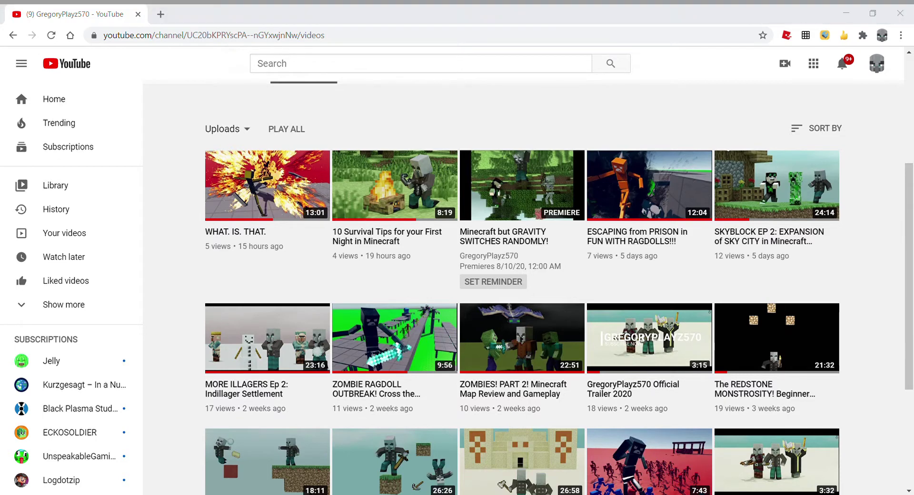
# Switch to Blender and show the character in rendered viewport shading
pyautogui.moveTo(453, 447)
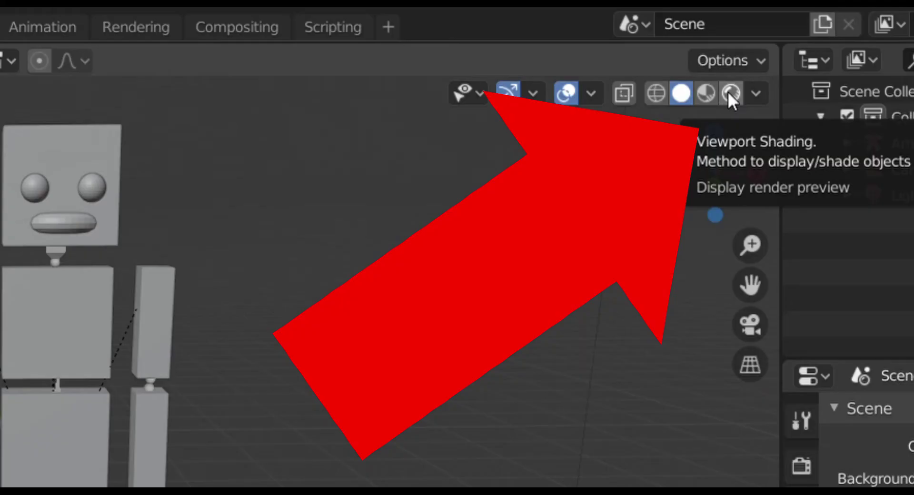
pyautogui.click(732, 48)
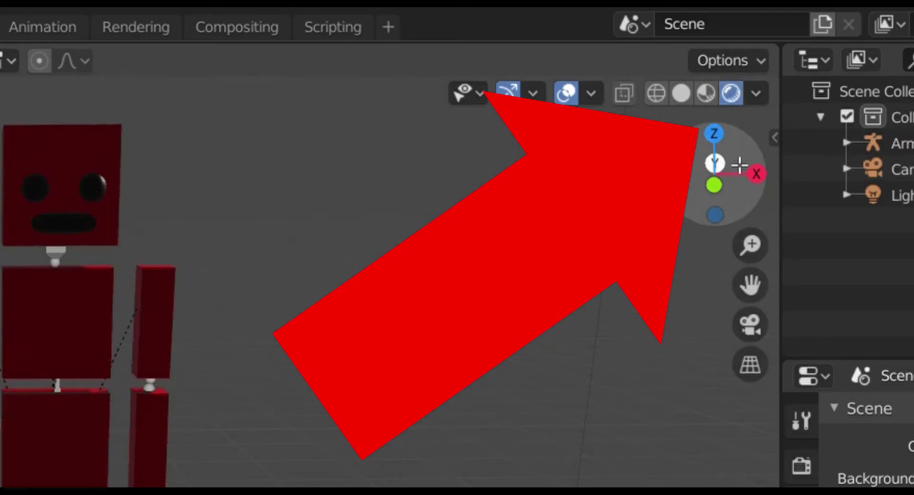
# Inspect the red block character from the front, side and back, both close up and at full height
pyautogui.moveTo(740, 171); pyautogui.dragTo(733, 188)
pyautogui.scroll(4, 558, 198)
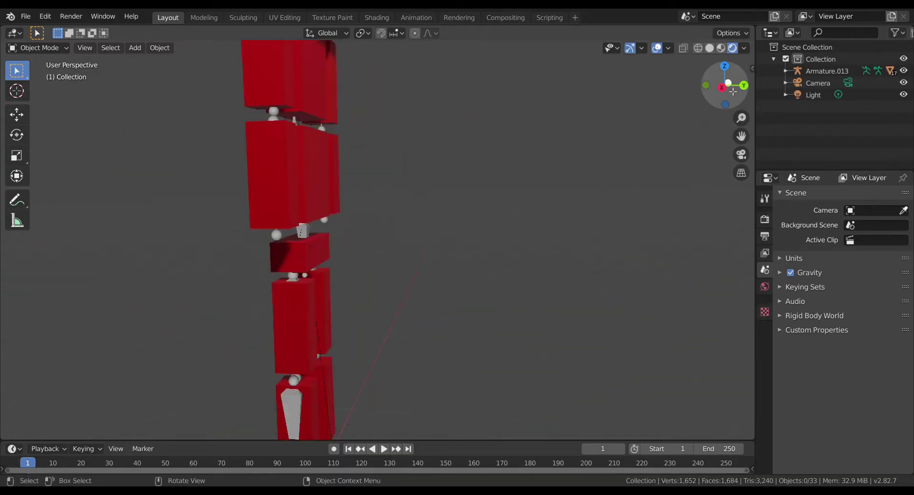
pyautogui.moveTo(733, 91); pyautogui.dragTo(837, 93)
pyautogui.scroll(2, 726, 90)
pyautogui.moveTo(741, 137); pyautogui.dragTo(741, 255)
pyautogui.scroll(-4, 729, 100)
pyautogui.scroll(10, 734, 102)
pyautogui.scroll(-6, 734, 102)
pyautogui.moveTo(736, 100); pyautogui.dragTo(605, 109)
pyautogui.scroll(-2, 737, 96)
pyautogui.moveTo(737, 97); pyautogui.dragTo(806, 97)
pyautogui.scroll(4, 737, 97)
pyautogui.moveTo(737, 96); pyautogui.dragTo(665, 93)
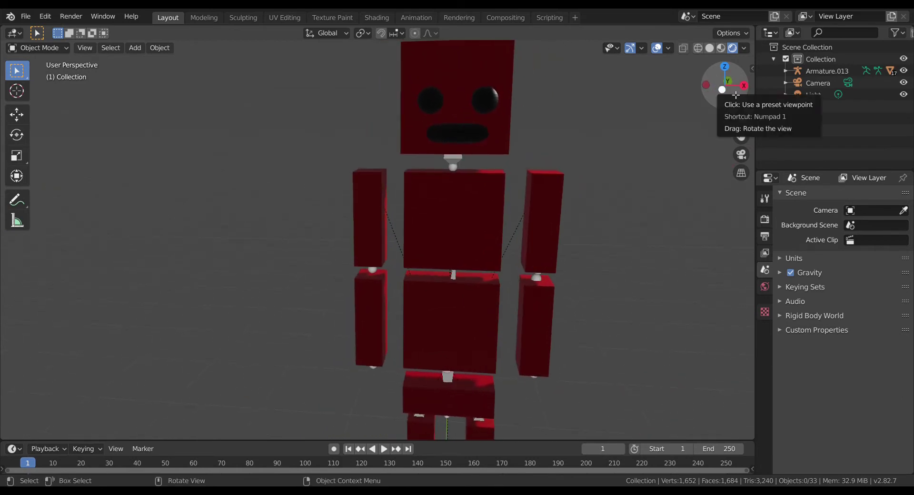
pyautogui.scroll(-4, 735, 95)
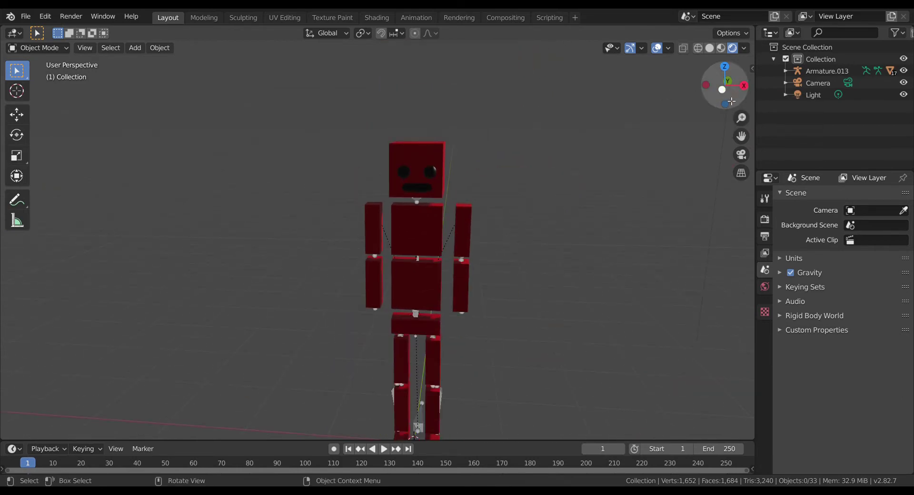
pyautogui.scroll(3, 730, 104)
pyautogui.moveTo(728, 104); pyautogui.dragTo(732, 106)
pyautogui.scroll(2, 732, 106)
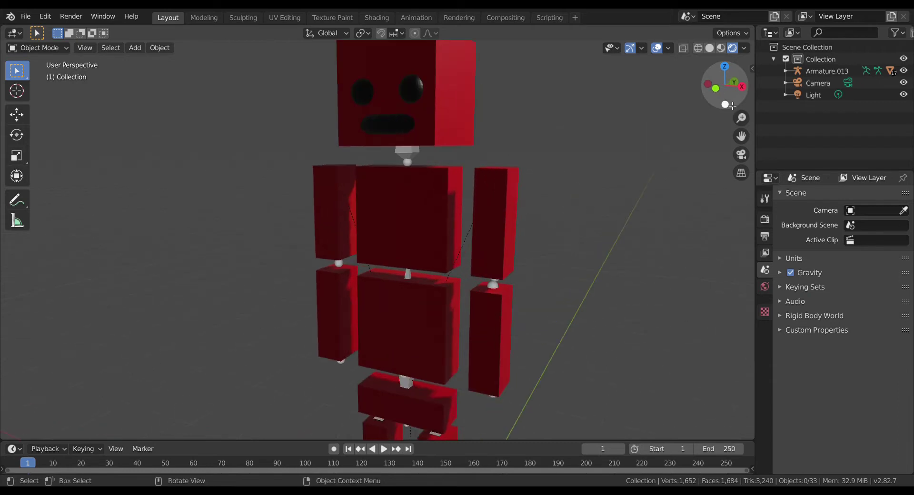
pyautogui.scroll(-2, 733, 103)
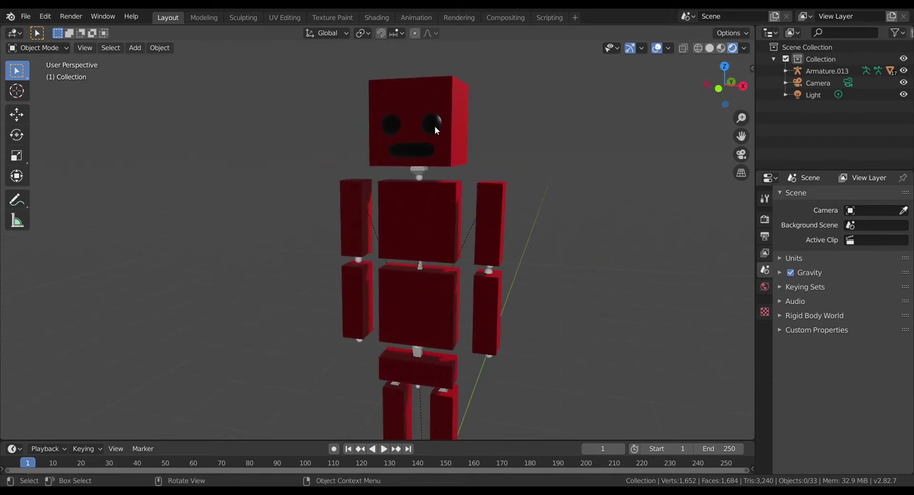
# Try selecting the face parts and the neck armature below the head, and clear the selection
pyautogui.click(434, 127)
pyautogui.click(445, 152)
pyautogui.click(422, 177)
pyautogui.scroll(4, 436, 167)
pyautogui.scroll(-4, 436, 167)
pyautogui.click(538, 116)
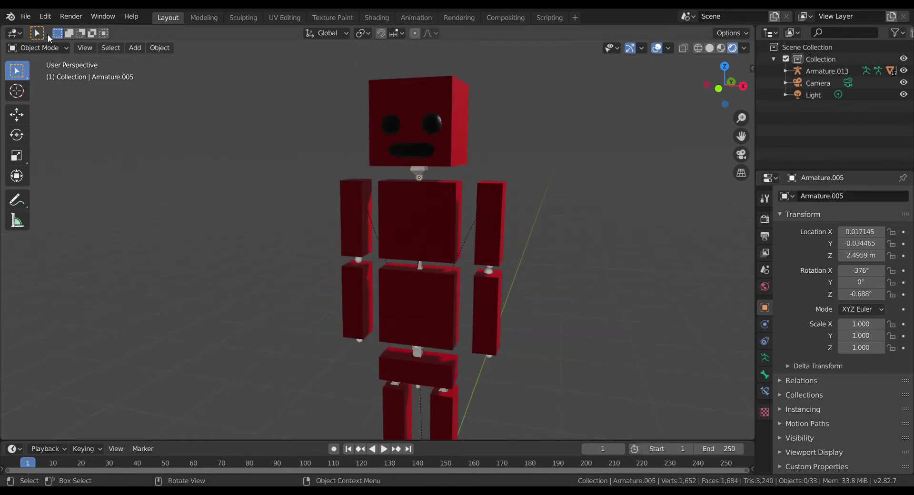
# Select the neck armature that carries the head and frame the character from the front
pyautogui.scroll(3, 537, 103)
pyautogui.moveTo(725, 86)
pyautogui.mouseDown()
pyautogui.moveTo(788, 87)
pyautogui.moveTo(724, 85)
pyautogui.mouseUp()
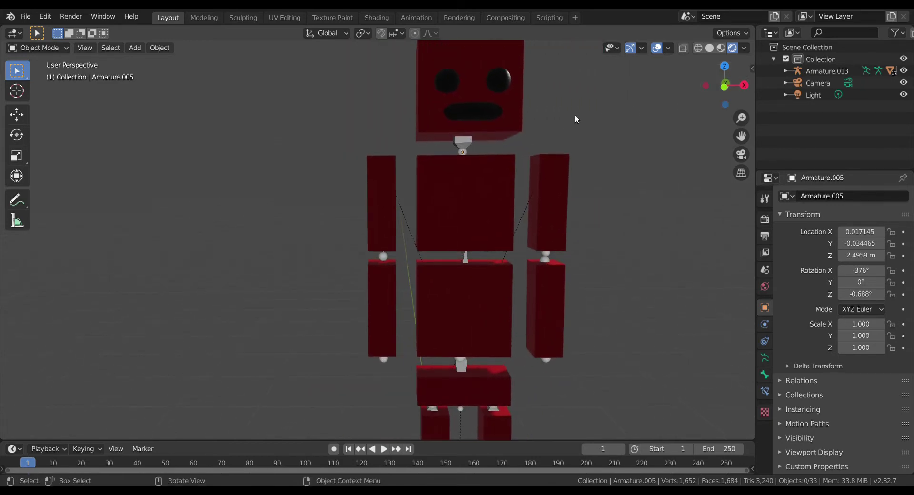
pyautogui.click(464, 141)
pyautogui.scroll(4, 625, 120)
pyautogui.scroll(-4, 714, 120)
pyautogui.moveTo(741, 136); pyautogui.dragTo(662, 199)
pyautogui.scroll(4, 741, 136)
pyautogui.scroll(-5, 469, 123)
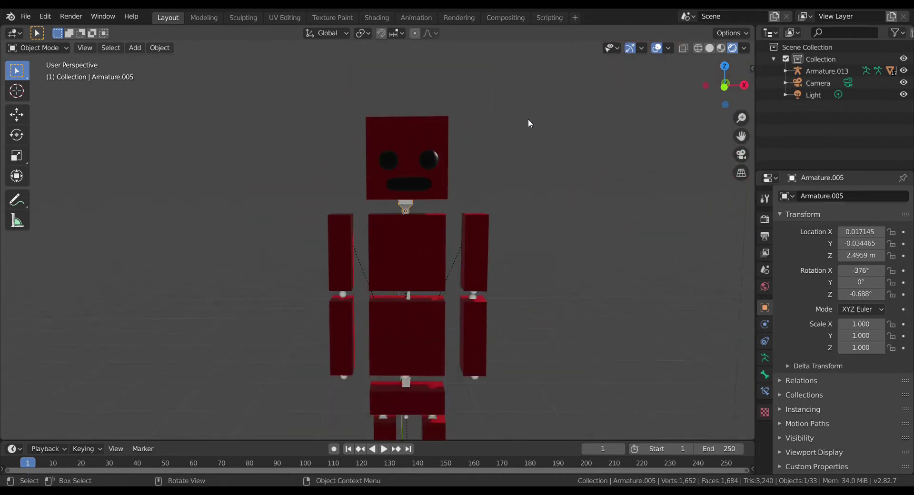
# Try tilting the head sideways with a free rotation in the front view, and undo the rotation
pyautogui.press('r')
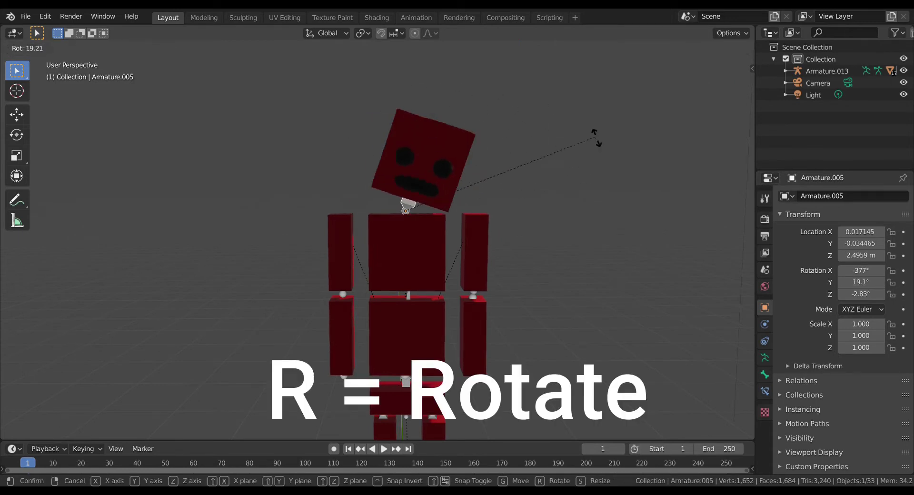
pyautogui.click(553, 101)
pyautogui.hotkey('ctrl', 'z')
# Try tilting the head with a free rotation as seen from the side, and undo it
pyautogui.moveTo(735, 88); pyautogui.dragTo(665, 90)
pyautogui.press('r')
pyautogui.click(424, 90)
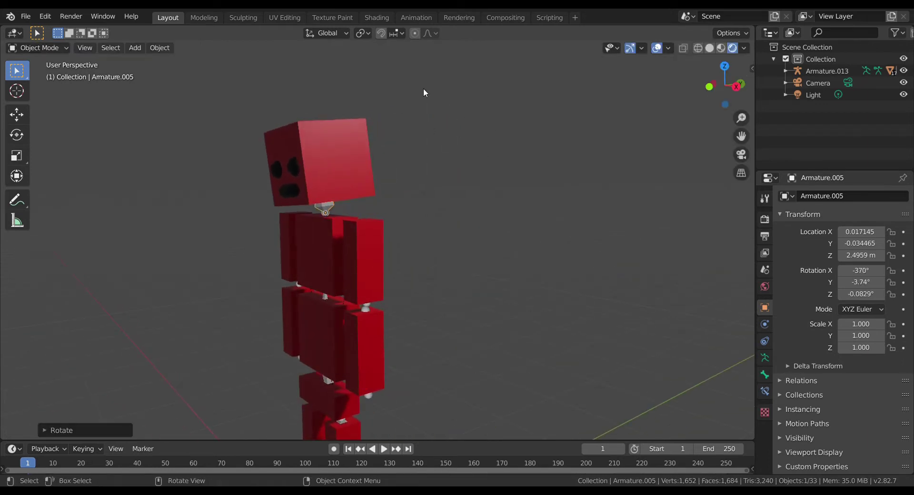
pyautogui.hotkey('ctrl', 'z')
# Try moving the head up and away from the torso with Grab, and undo the move
pyautogui.moveTo(733, 96); pyautogui.dragTo(721, 85)
pyautogui.press('g')
pyautogui.click(524, 90)
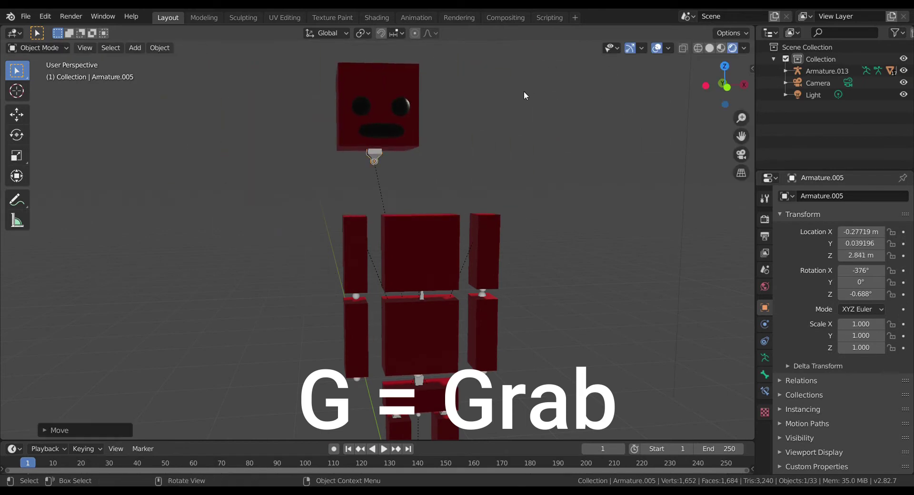
pyautogui.hotkey('ctrl', 'z')
# Try rotating the head around the global X axis, and undo the rotation
pyautogui.moveTo(728, 88); pyautogui.dragTo(685, 90)
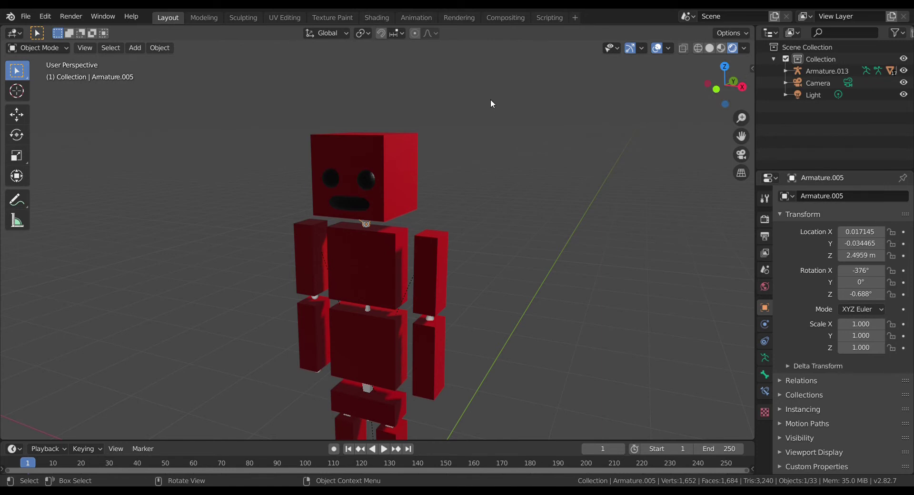
pyautogui.press('r')
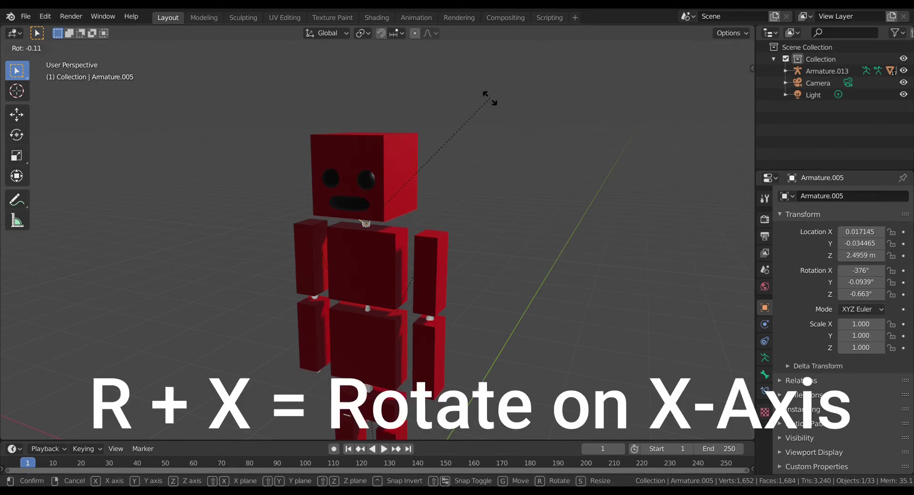
pyautogui.press('x')
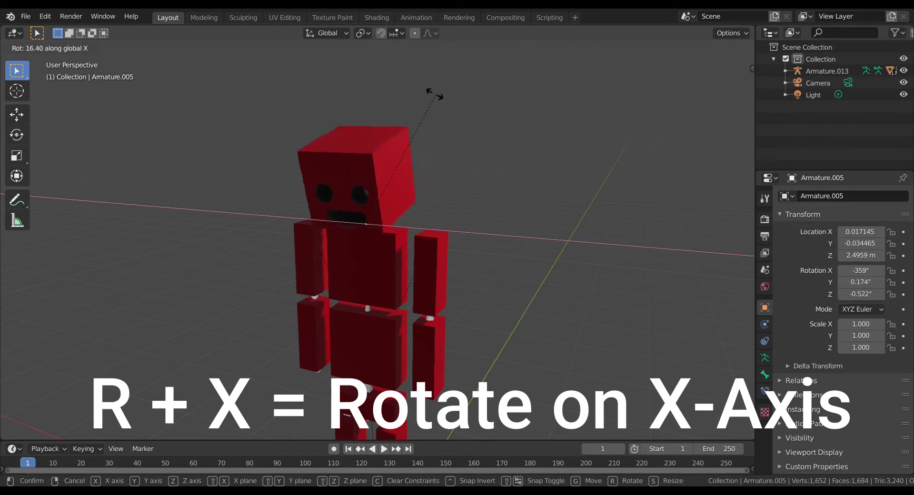
pyautogui.click(467, 122)
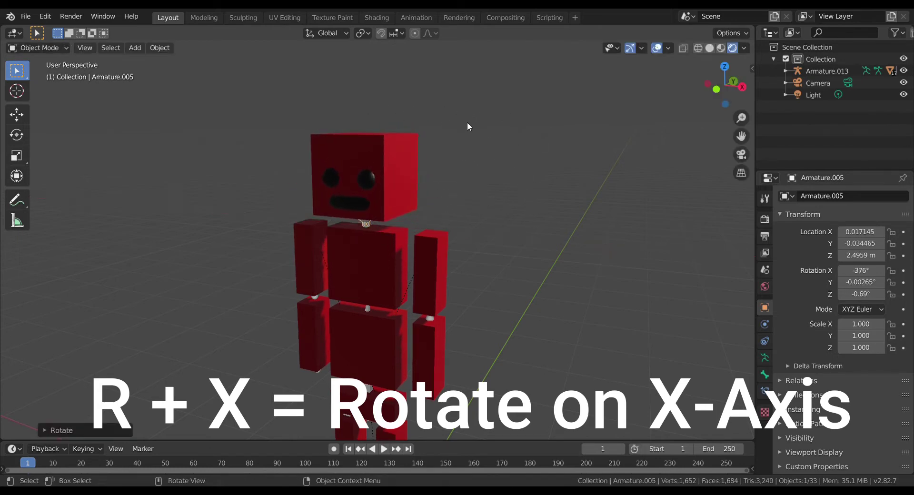
pyautogui.hotkey('ctrl', 'z')
# Try rotating the head about -28° around the global Y axis, and undo the rotation
pyautogui.press('r')
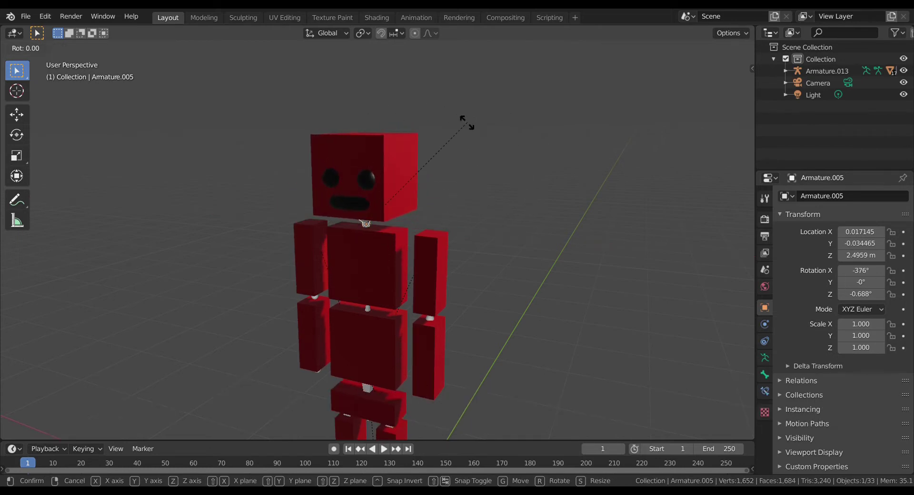
pyautogui.press('y')
pyautogui.click(408, 90)
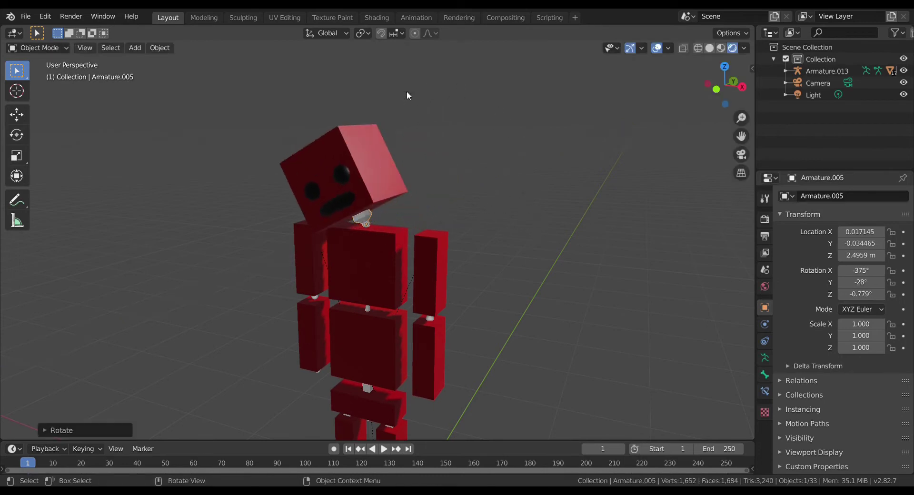
pyautogui.hotkey('ctrl', 'z')
# Try rotating the head slightly around the global Z axis, and undo the rotation
pyautogui.press('r')
pyautogui.press('z')
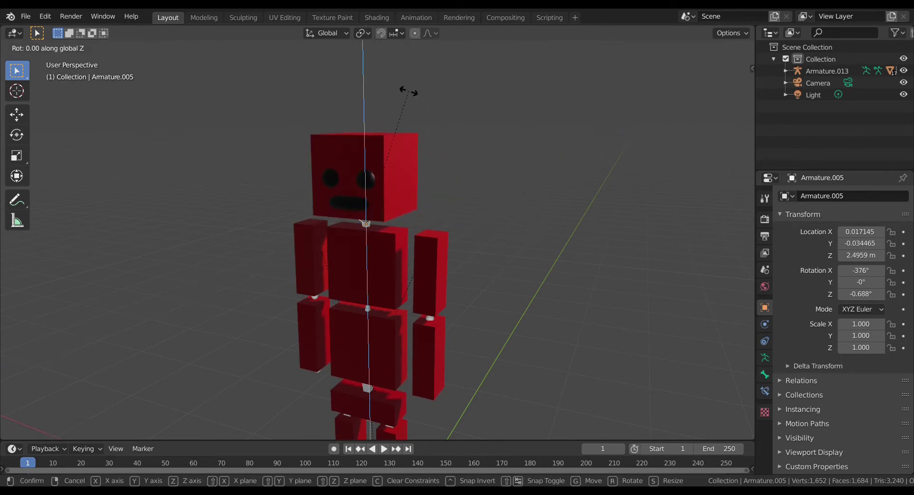
pyautogui.click(421, 60)
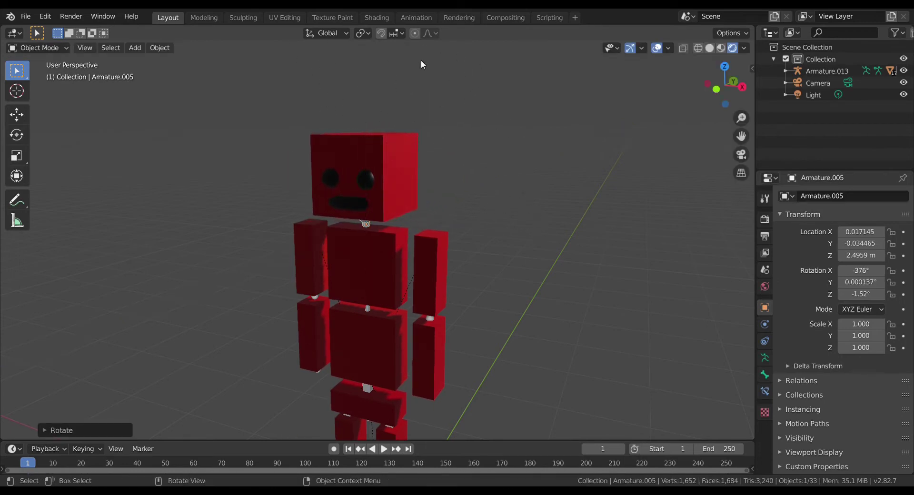
pyautogui.hotkey('ctrl', 'z')
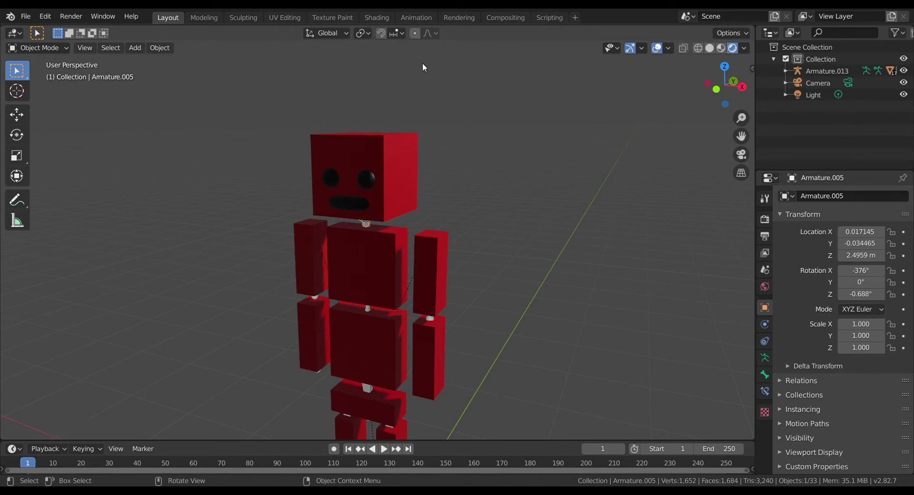
# Try turning the head freely in all directions with trackball rotation, and undo it
pyautogui.press('r')
pyautogui.press('r')
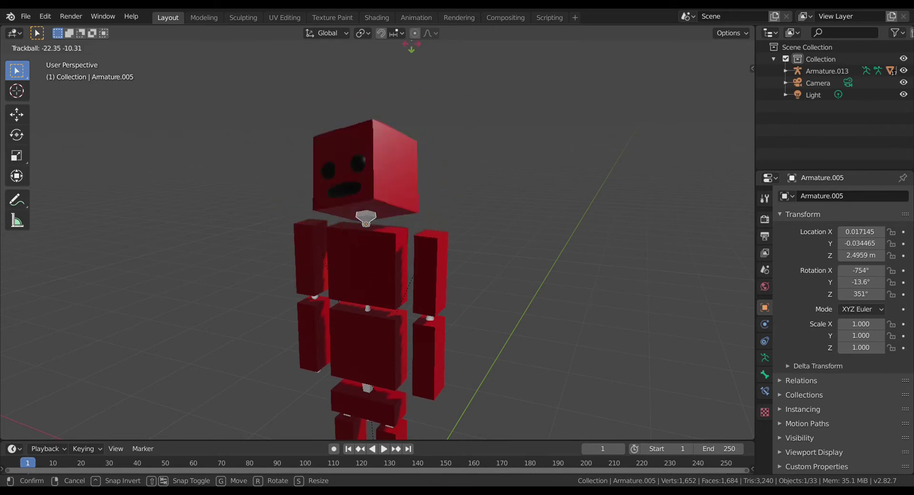
pyautogui.click(456, 79)
pyautogui.hotkey('ctrl', 'z')
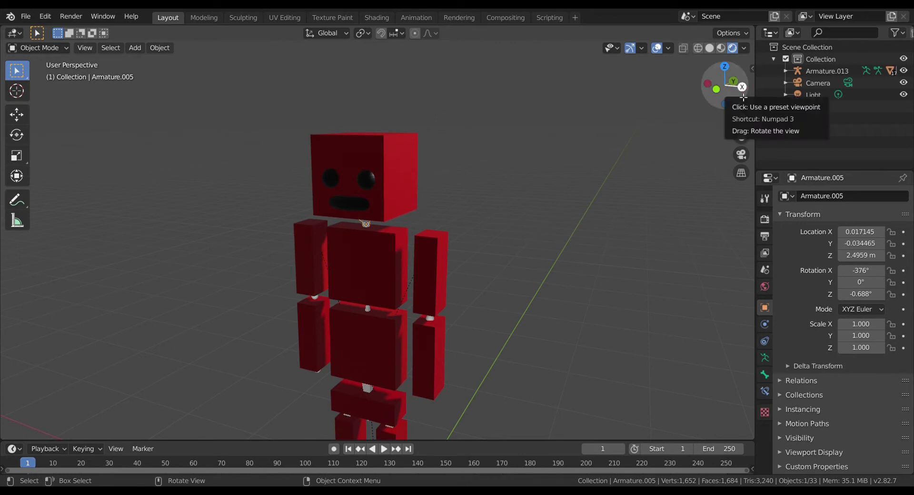
# Select the spine armature between the upper and lower torso blocks, viewing the character from the front
pyautogui.moveTo(741, 98); pyautogui.dragTo(726, 85)
pyautogui.scroll(2, 733, 89)
pyautogui.scroll(-1, 733, 89)
pyautogui.scroll(-4, 718, 120)
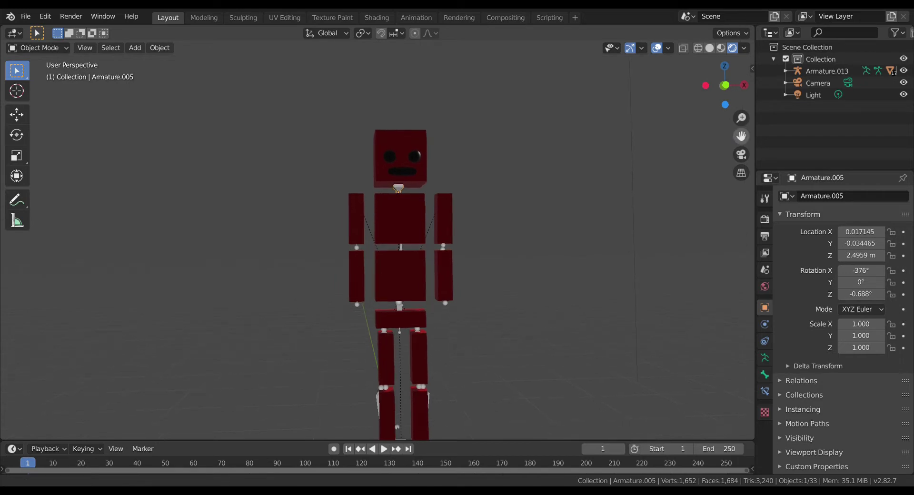
pyautogui.scroll(4, 740, 131)
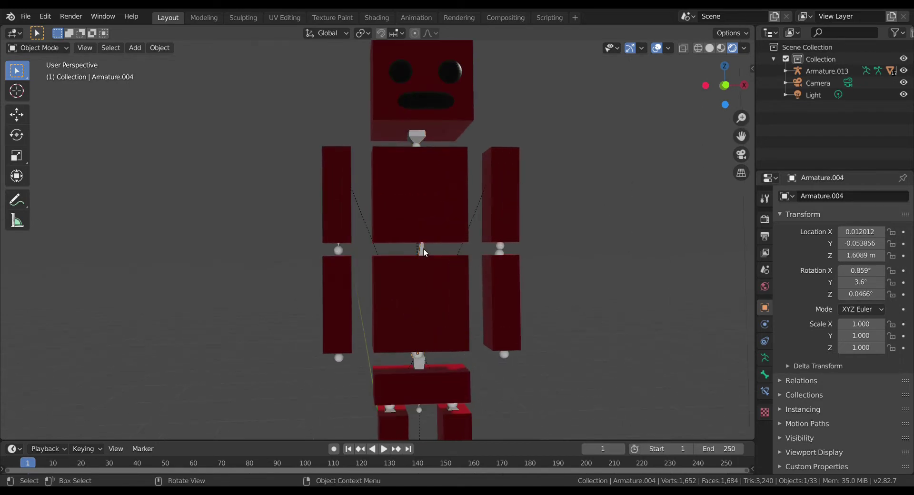
# Try bending the upper body around the global X axis with the spine armature, and undo the rotation
pyautogui.press('r')
pyautogui.press('x')
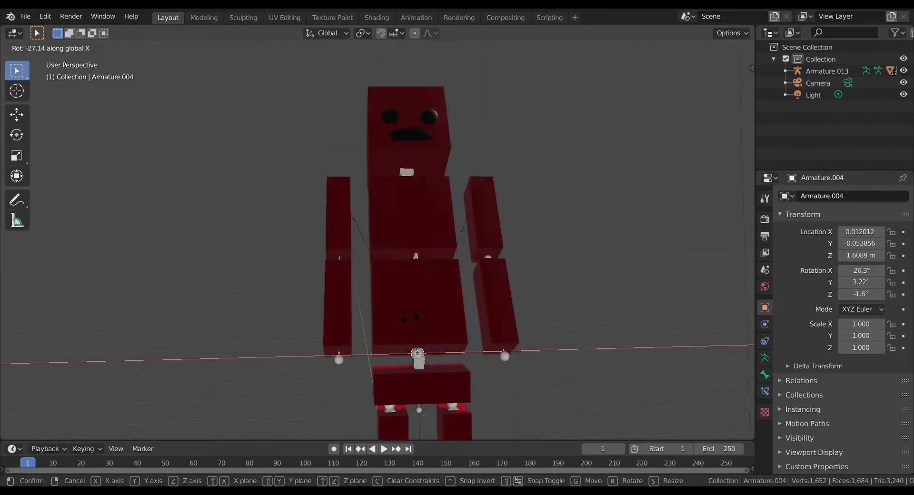
pyautogui.click(424, 288)
pyautogui.hotkey('ctrl', 'z')
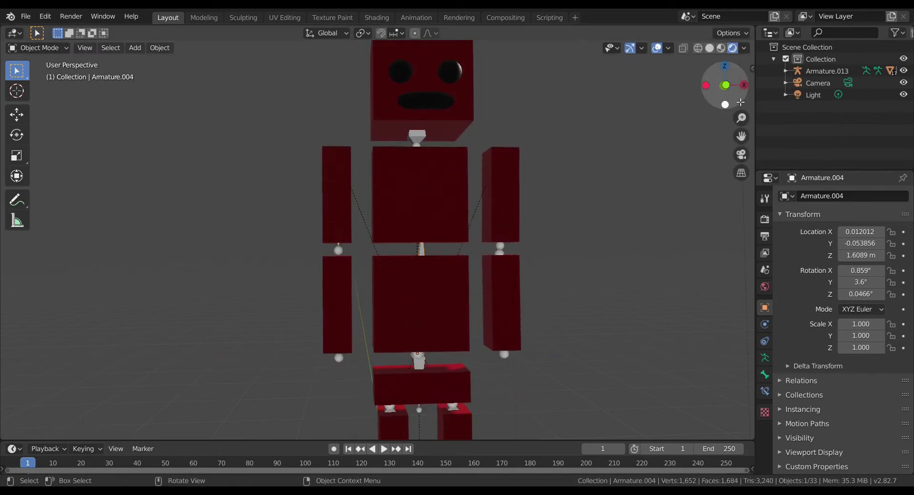
# Try rotating the upper body freely with the spine armature, and undo the rotation
pyautogui.moveTo(725, 86); pyautogui.dragTo(767, 89)
pyautogui.press('r')
pyautogui.click(535, 121)
pyautogui.hotkey('ctrl', 'z')
# Try moving the upper body up and away from the hips with the spine armature from two viewing angles, undoing each move
pyautogui.press('g')
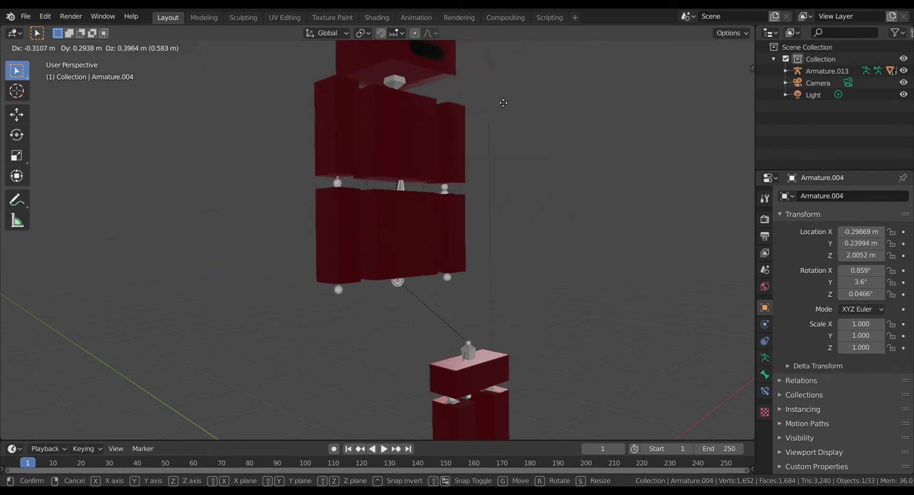
pyautogui.click(521, 76)
pyautogui.hotkey('ctrl', 'z')
pyautogui.moveTo(724, 104); pyautogui.dragTo(676, 103)
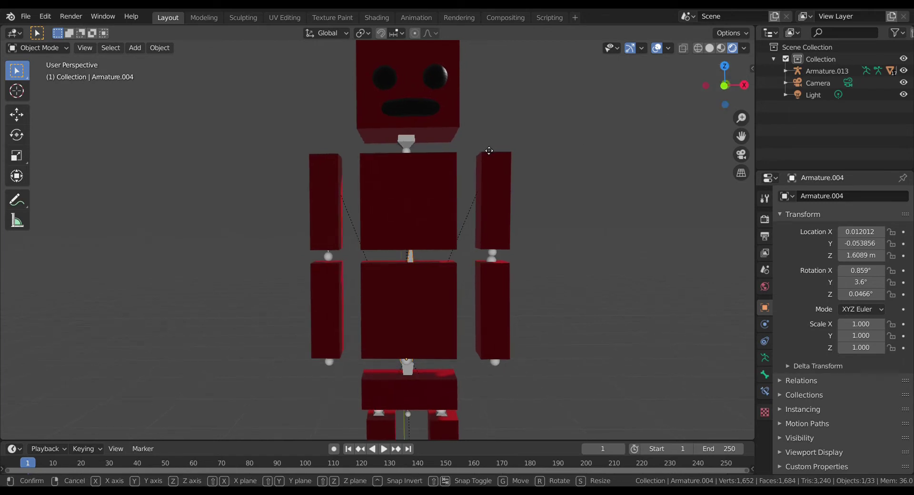
pyautogui.press('g')
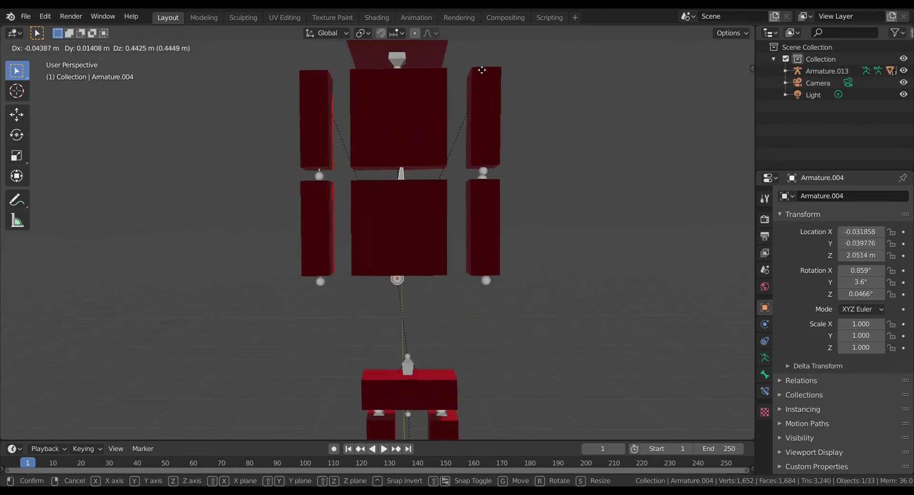
pyautogui.click(479, 72)
pyautogui.hotkey('ctrl', 'z')
# Select the armature of the character's left upper arm at the elbow, viewing the character from the front
pyautogui.moveTo(725, 84); pyautogui.dragTo(698, 96)
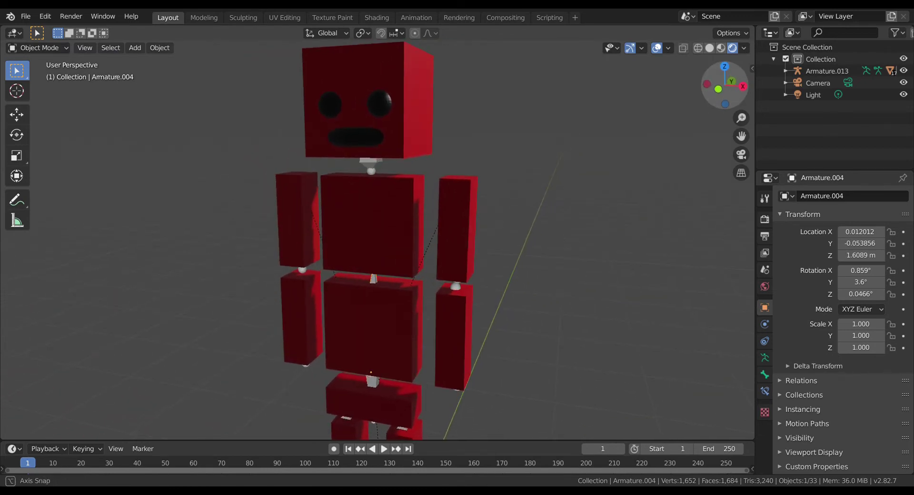
pyautogui.moveTo(414, 240); pyautogui.dragTo(398, 240, button='middle')
pyautogui.moveTo(712, 95)
pyautogui.mouseDown()
pyautogui.moveTo(738, 96)
pyautogui.moveTo(724, 96)
pyautogui.moveTo(723, 86)
pyautogui.mouseUp()
pyautogui.scroll(2, 738, 97)
pyautogui.scroll(-3, 738, 96)
pyautogui.scroll(1, 738, 96)
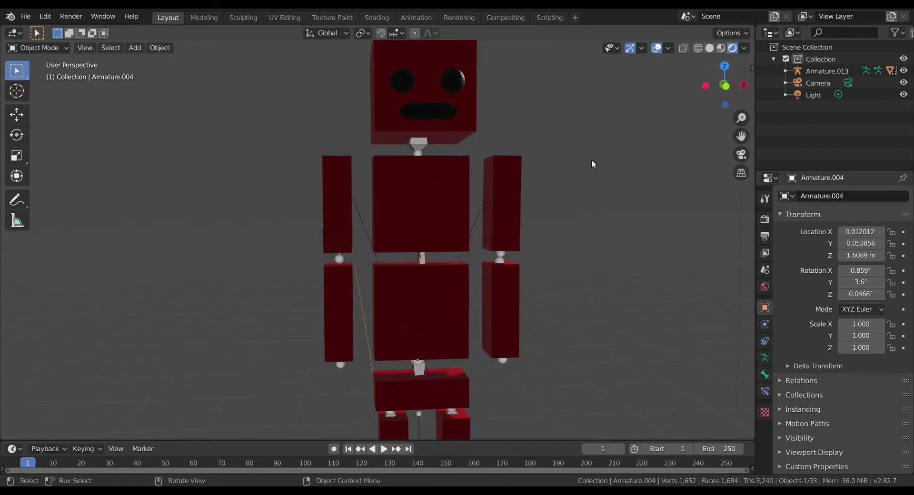
pyautogui.moveTo(742, 137); pyautogui.dragTo(716, 100)
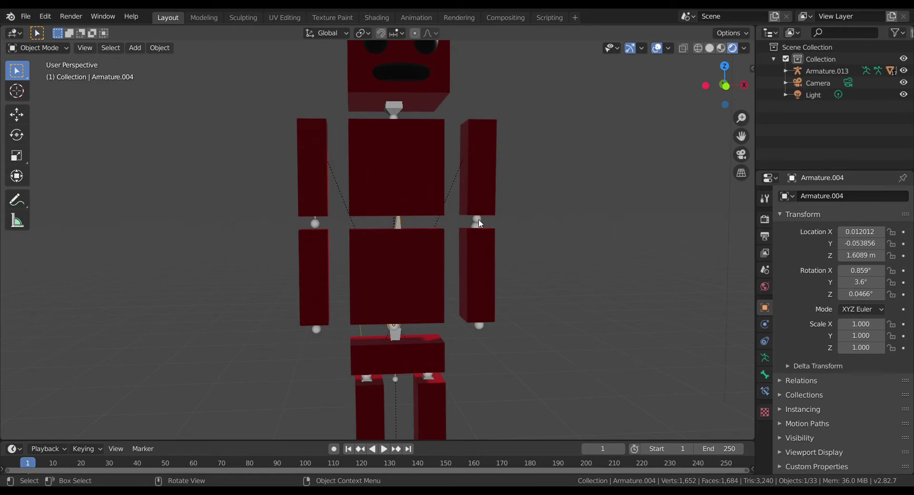
pyautogui.scroll(8, 478, 218)
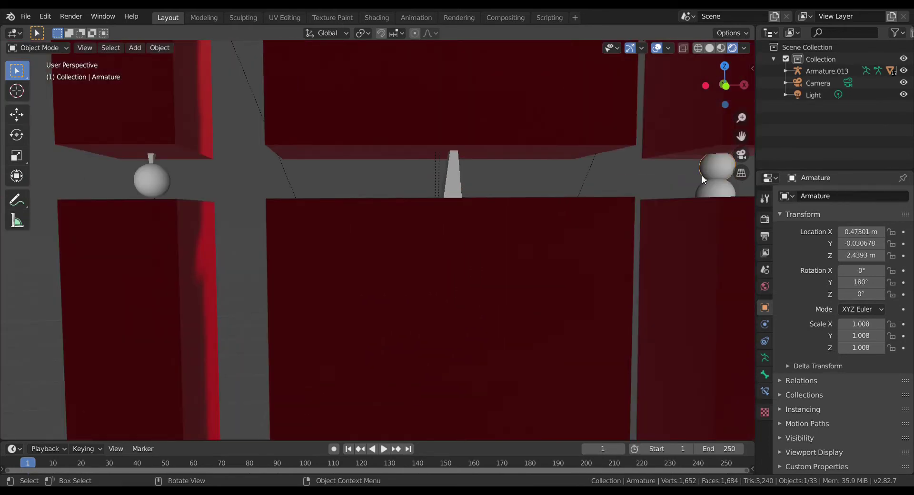
pyautogui.scroll(-6, 601, 174)
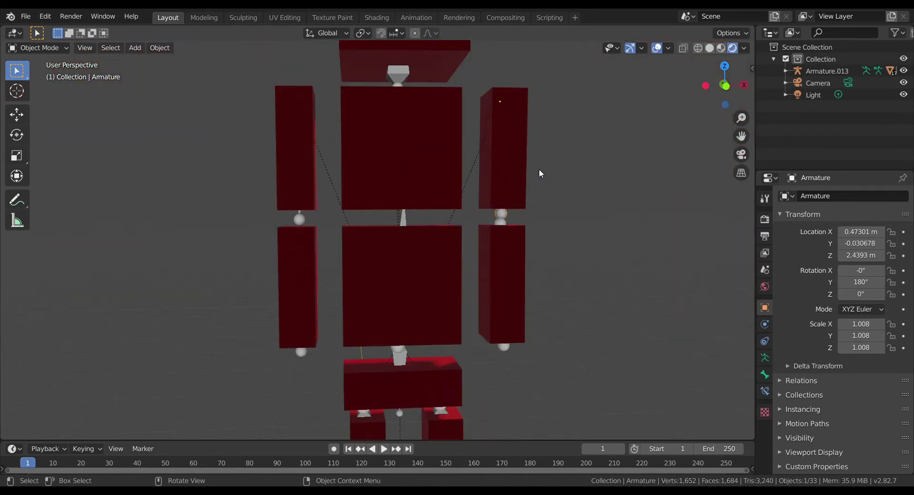
pyautogui.scroll(-2, 539, 169)
pyautogui.moveTo(742, 138); pyautogui.dragTo(728, 148)
pyautogui.scroll(1, 743, 144)
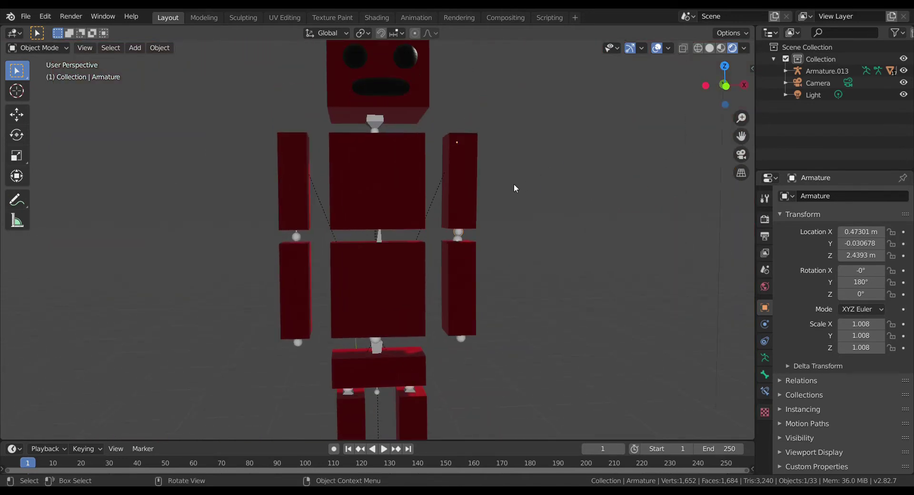
# Try swinging the whole left arm outward from the shoulder and moving it away from the body, undoing each change
pyautogui.press('r')
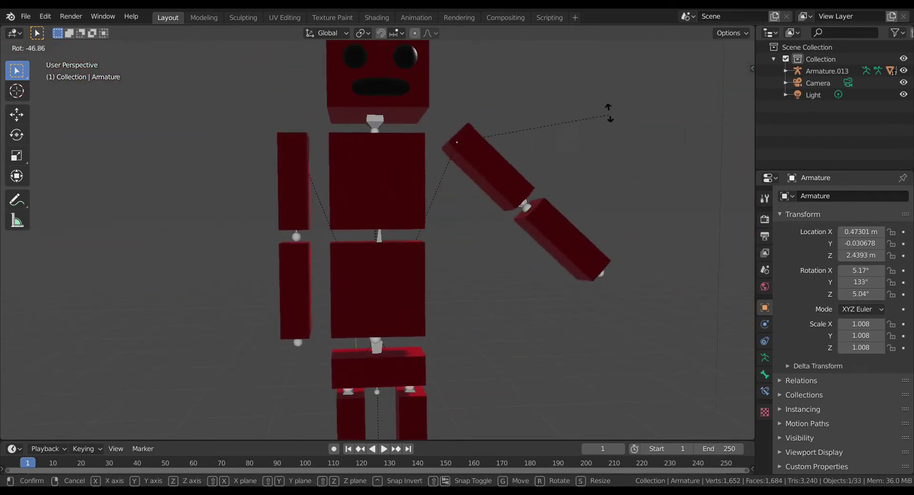
pyautogui.click(522, 184)
pyautogui.hotkey('ctrl', 'z')
pyautogui.press('g')
pyautogui.click(599, 142)
pyautogui.hotkey('ctrl', 'z')
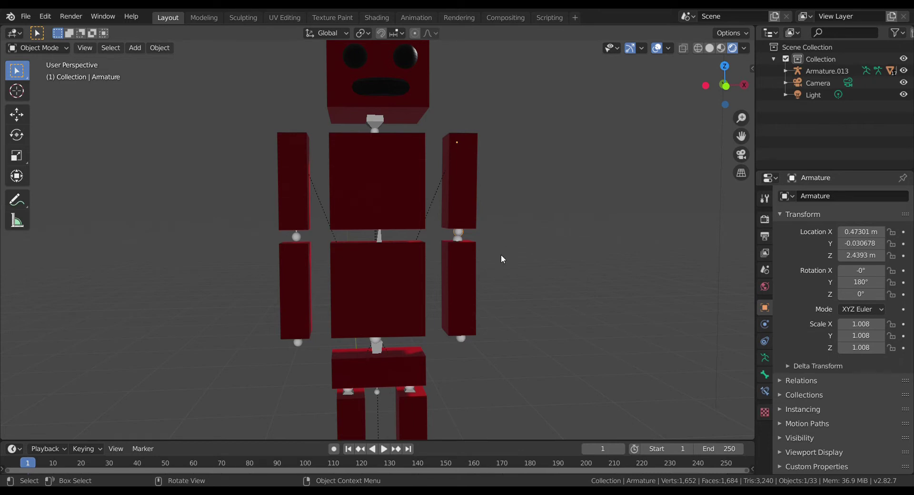
# Select the character's left forearm armature and try rotating the forearm outward at the elbow
pyautogui.moveTo(738, 141); pyautogui.dragTo(749, 138)
pyautogui.click(466, 284)
pyautogui.scroll(-1, 590, 189)
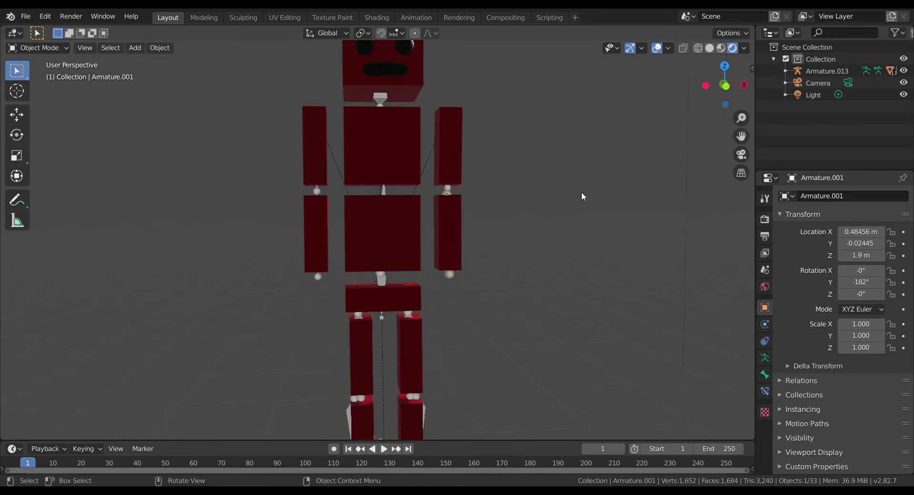
pyautogui.scroll(4, 611, 181)
pyautogui.scroll(1, 621, 179)
pyautogui.scroll(-3, 624, 179)
pyautogui.moveTo(741, 136); pyautogui.dragTo(717, 159)
pyautogui.press('r')
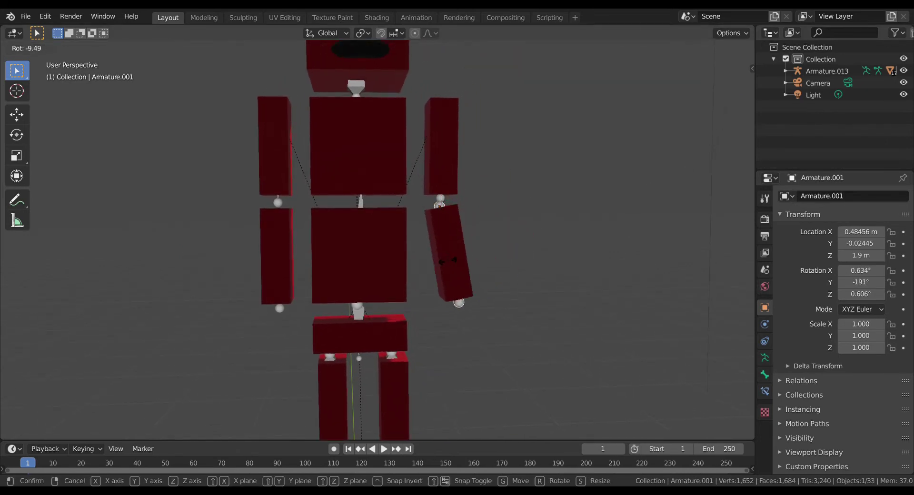
pyautogui.click(447, 259)
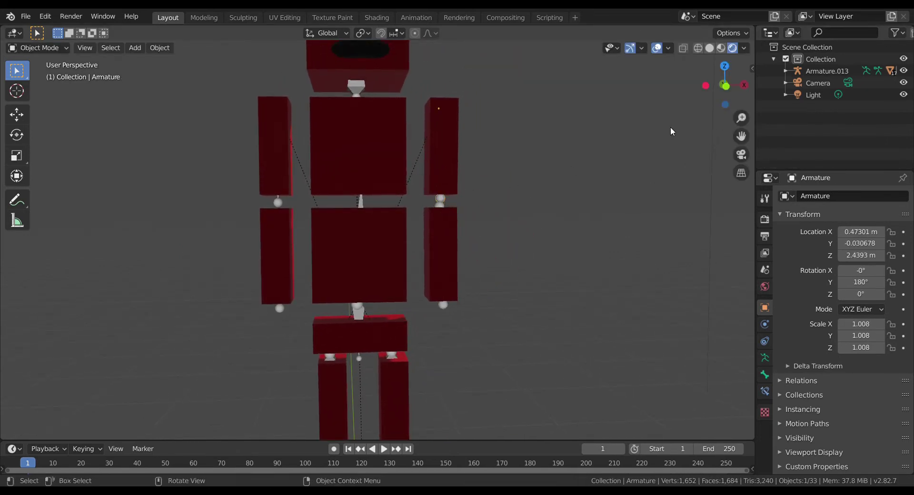
# Try raising the whole left arm about 21° outward around the global Y axis with the upper arm armature
pyautogui.moveTo(727, 97); pyautogui.dragTo(719, 98)
pyautogui.press('r')
pyautogui.press('x')
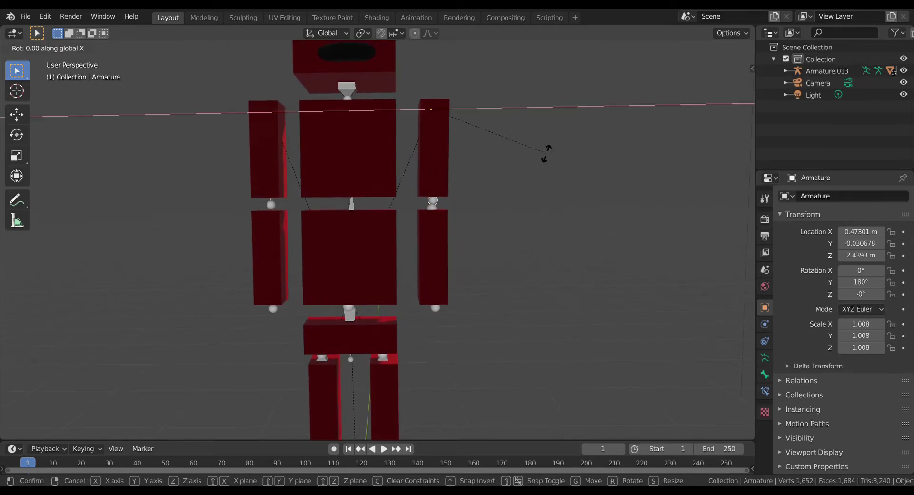
pyautogui.click(606, 107)
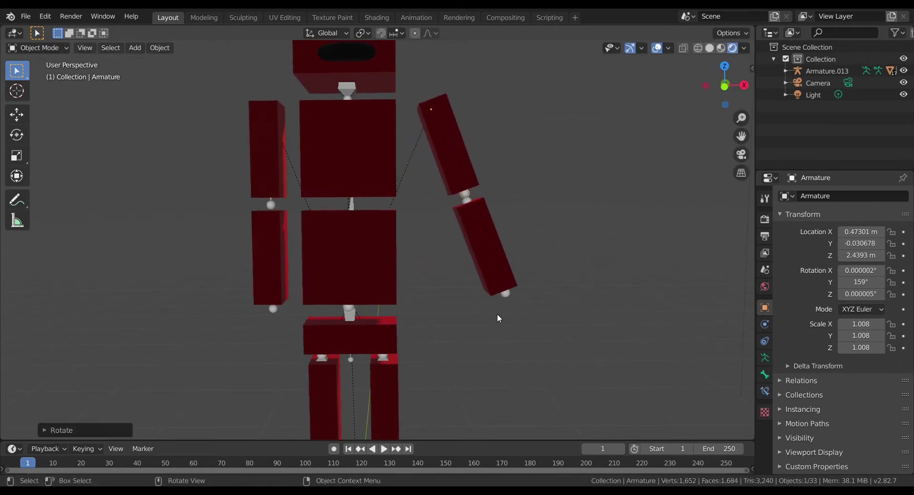
# Try bending the left forearm toward the torso around the global Y axis, and undo both arm rotations
pyautogui.click(507, 295)
pyautogui.press('r')
pyautogui.press('x')
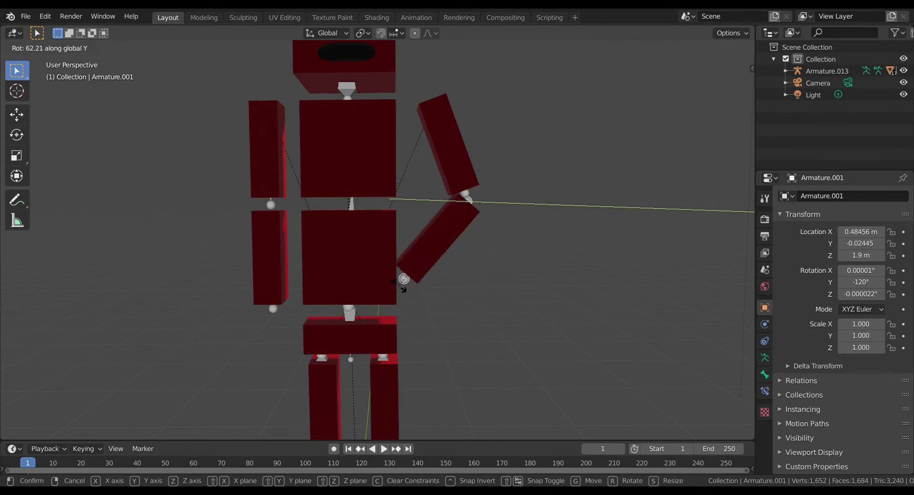
pyautogui.click(398, 285)
pyautogui.hotkey('ctrl', 'z')
pyautogui.hotkey('ctrl', 'z')
pyautogui.hotkey('ctrl', 'z')
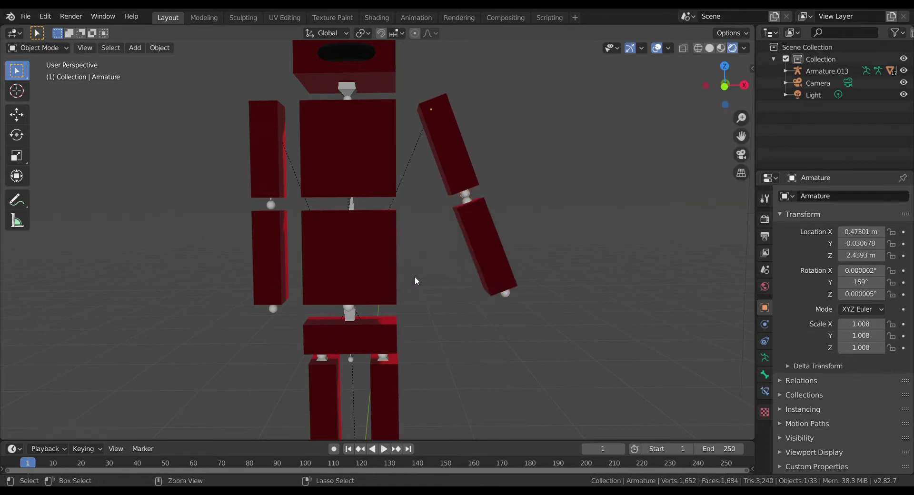
# Select the hip armature between the pelvis and torso blocks, try moving the whole body with it, and undo the move
pyautogui.scroll(-2, 640, 155)
pyautogui.scroll(3, 616, 156)
pyautogui.click(616, 156)
pyautogui.moveTo(742, 136); pyautogui.dragTo(757, 39)
pyautogui.click(362, 232)
pyautogui.scroll(-4, 358, 228)
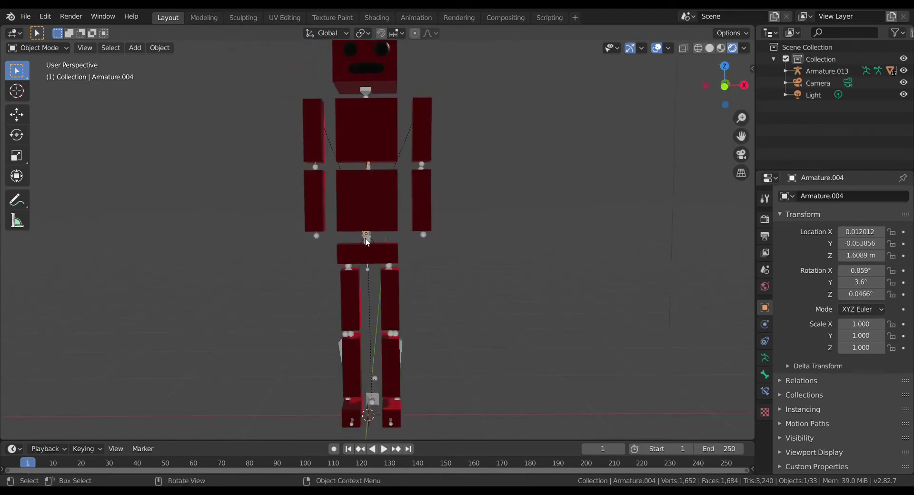
pyautogui.press('g')
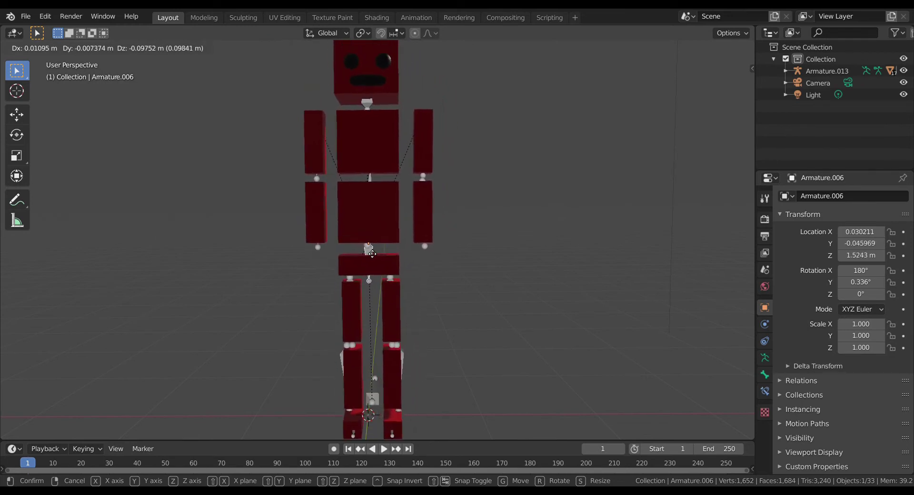
pyautogui.click(370, 253)
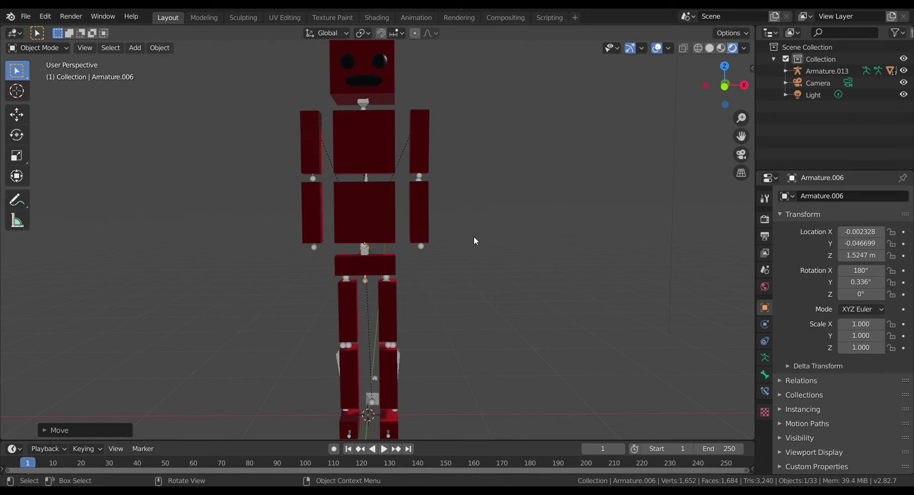
pyautogui.hotkey('ctrl', 'z')
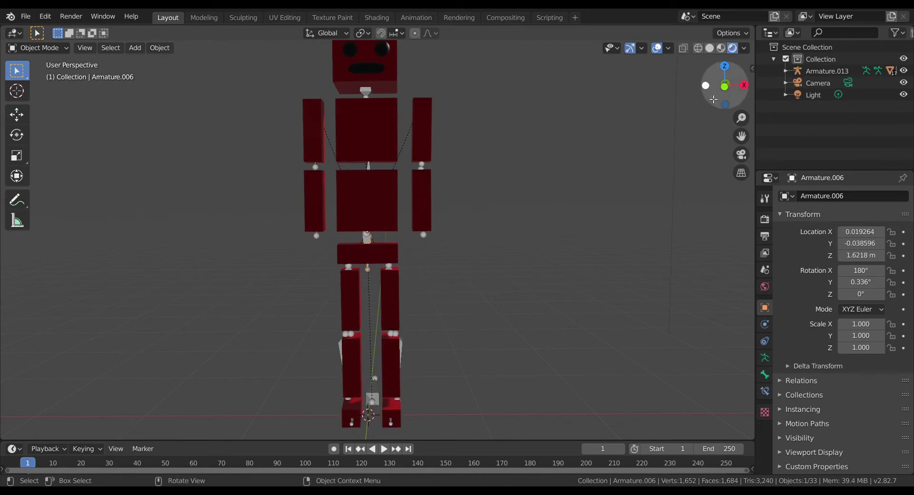
# Try rotating and moving the character's right leg with the thigh armature at the hip, and undo the changes
pyautogui.moveTo(714, 99); pyautogui.dragTo(690, 111)
pyautogui.scroll(3, 662, 115)
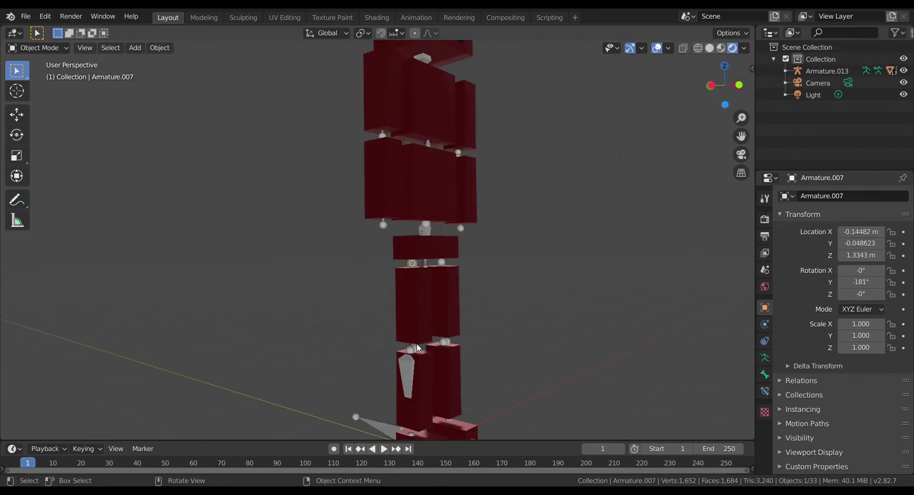
pyautogui.press('r')
pyautogui.click(426, 298)
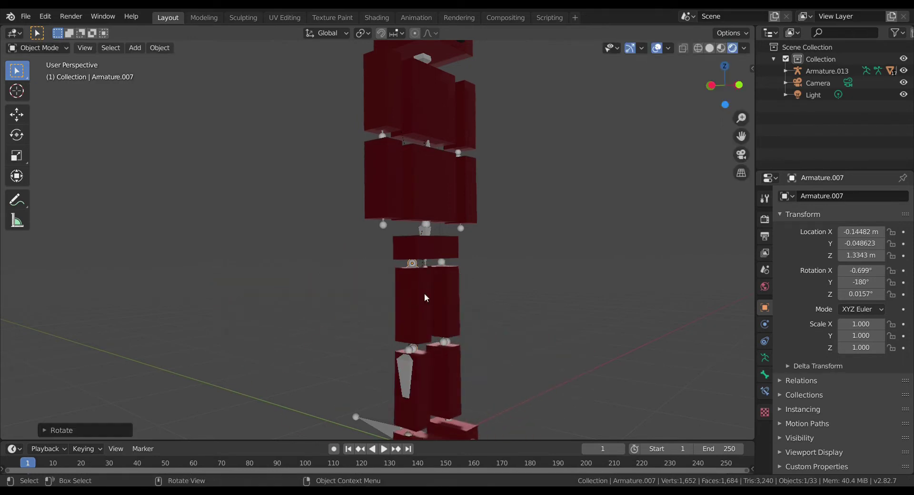
pyautogui.press('g')
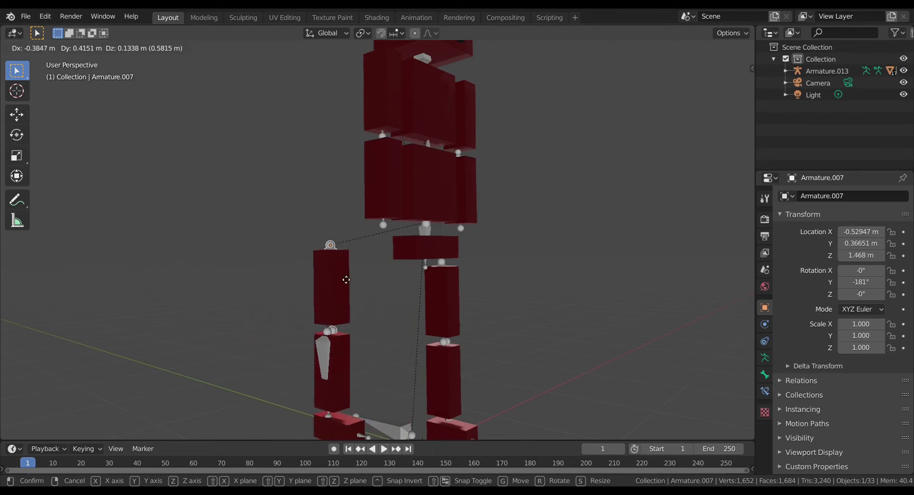
pyautogui.click(344, 280)
pyautogui.hotkey('ctrl', 'z')
# Select the character's left thigh armature and try rotating the leg at the hip twice, undoing each rotation
pyautogui.moveTo(730, 101); pyautogui.dragTo(725, 96)
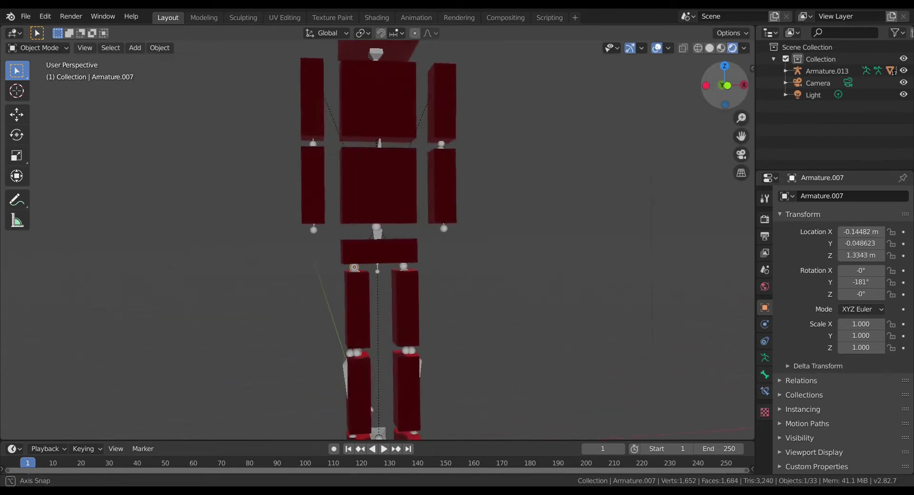
pyautogui.click(405, 266)
pyautogui.press('r')
pyautogui.click(456, 274)
pyautogui.hotkey('ctrl', 'z')
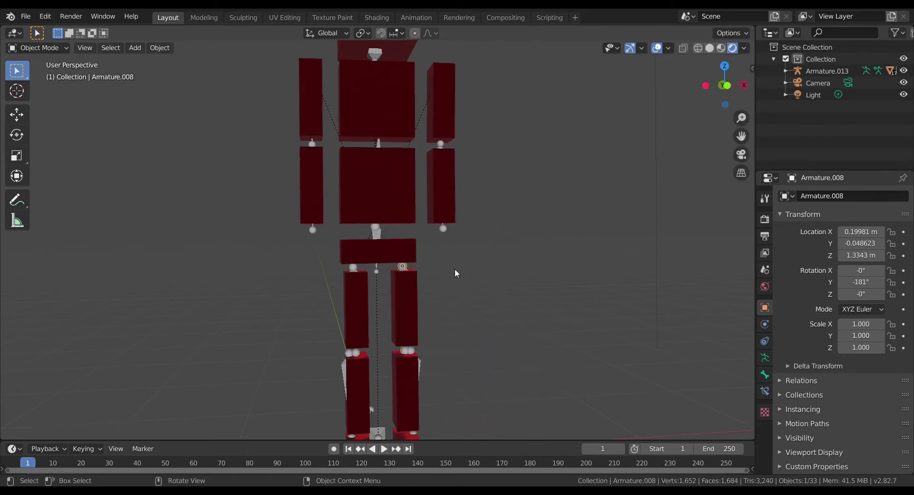
pyautogui.press('r')
pyautogui.click(513, 257)
pyautogui.hotkey('ctrl', 'z')
# Select the character's right lower-leg armature, try rotating it at the knee around the global Y axis, and undo the rotation
pyautogui.moveTo(753, 138); pyautogui.dragTo(739, 0)
pyautogui.moveTo(728, 98); pyautogui.dragTo(492, 185)
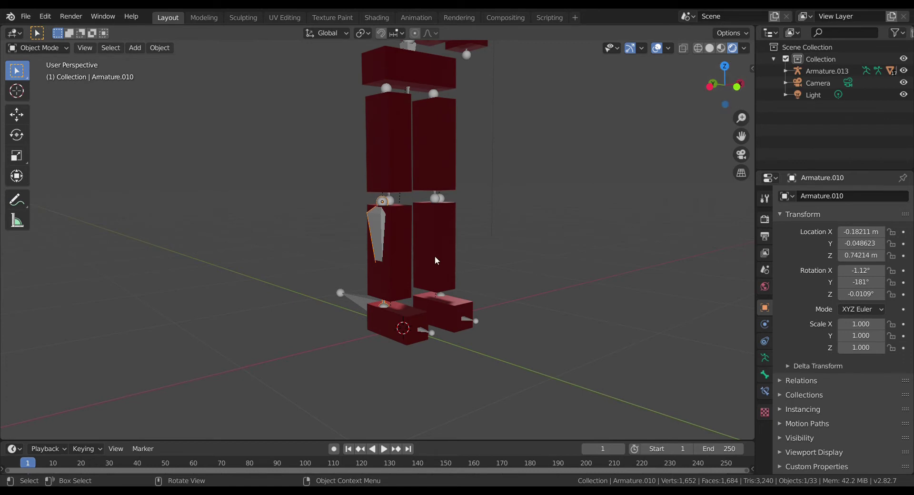
pyautogui.press('r')
pyautogui.press('x')
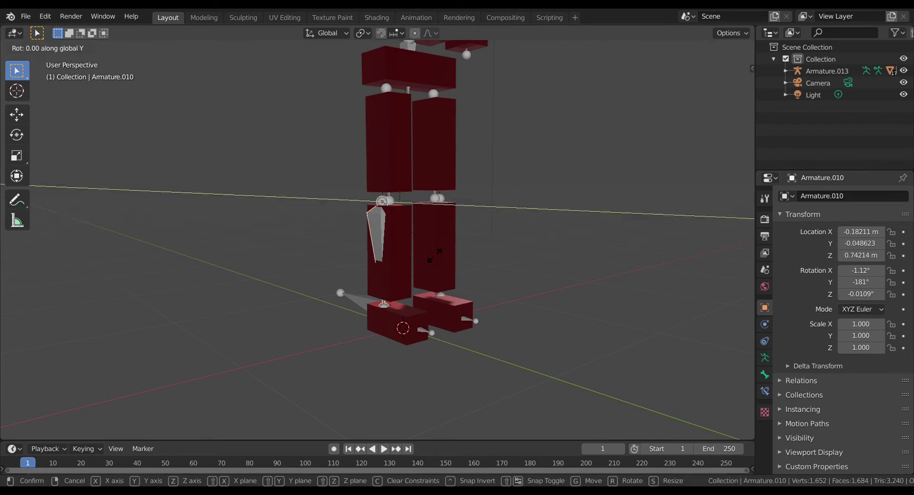
pyautogui.click(385, 256)
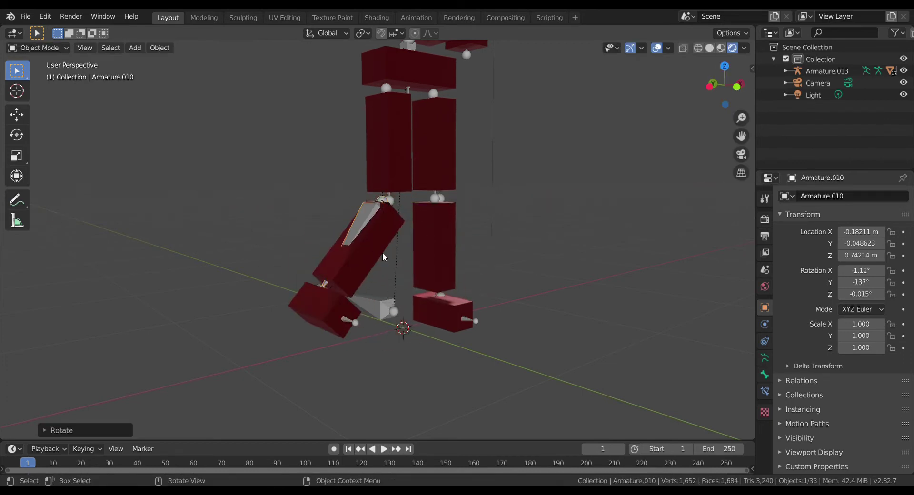
pyautogui.hotkey('ctrl', 'z')
# Try bending the right knee around the global X axis while viewing the leg from the side, and undo the rotation
pyautogui.moveTo(724, 91); pyautogui.dragTo(701, 131)
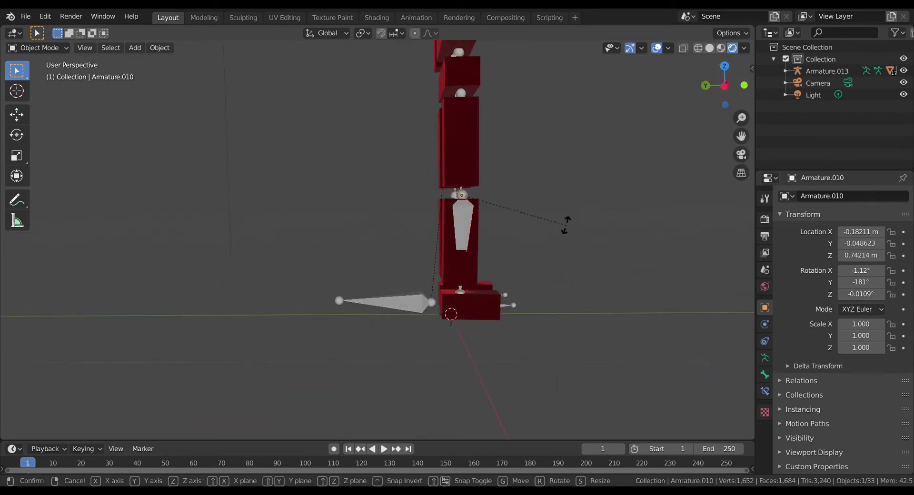
pyautogui.press('r')
pyautogui.press('x')
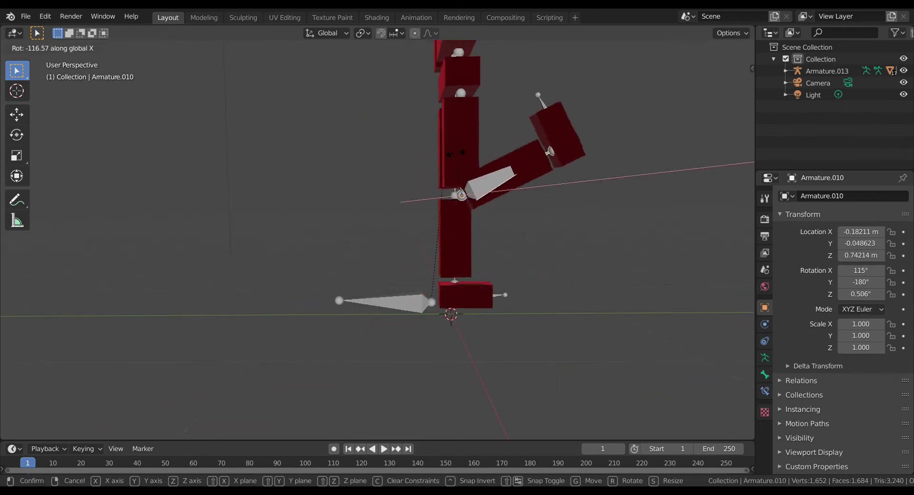
pyautogui.click(418, 231)
pyautogui.hotkey('ctrl', 'z')
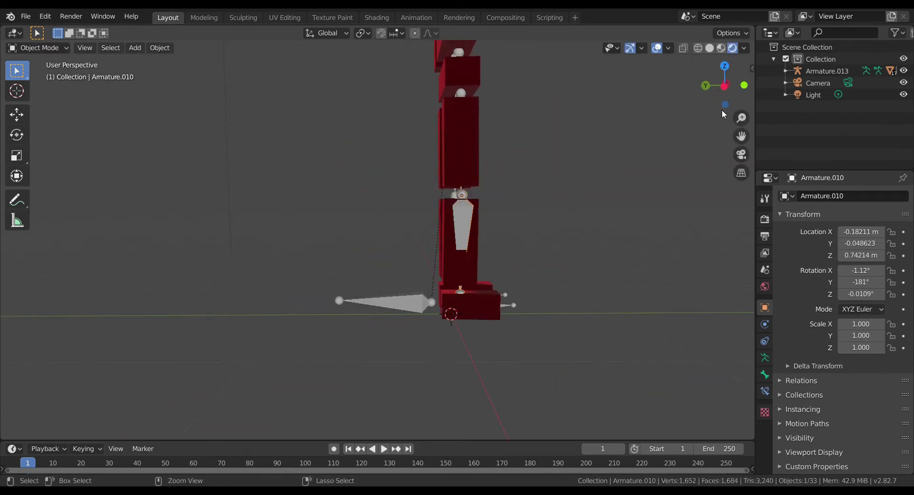
# Select the small armature at the front of the character's left foot and rotate the foot slightly
pyautogui.moveTo(725, 86); pyautogui.dragTo(800, 93)
pyautogui.moveTo(676, 104); pyautogui.dragTo(663, 202)
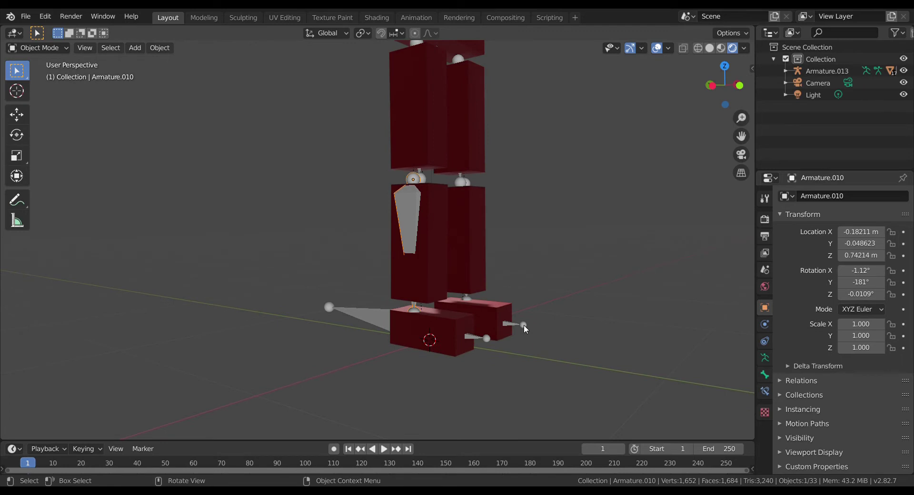
pyautogui.click(523, 324)
pyautogui.press('r')
pyautogui.click(548, 323)
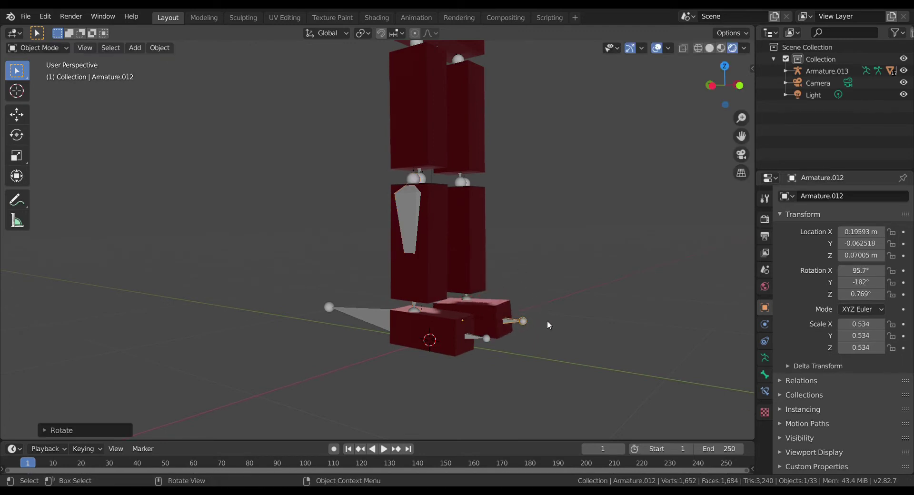
# Try moving the character's left foot armature freely from two different view angles, undoing each move
pyautogui.press('g')
pyautogui.click(634, 294)
pyautogui.hotkey('ctrl', 'z')
pyautogui.moveTo(734, 100); pyautogui.dragTo(614, 247)
pyautogui.press('g')
pyautogui.click(587, 293)
pyautogui.hotkey('ctrl', 'z')
# Try rotating the left foot freely at the ankle and undo the rotation
pyautogui.press('r')
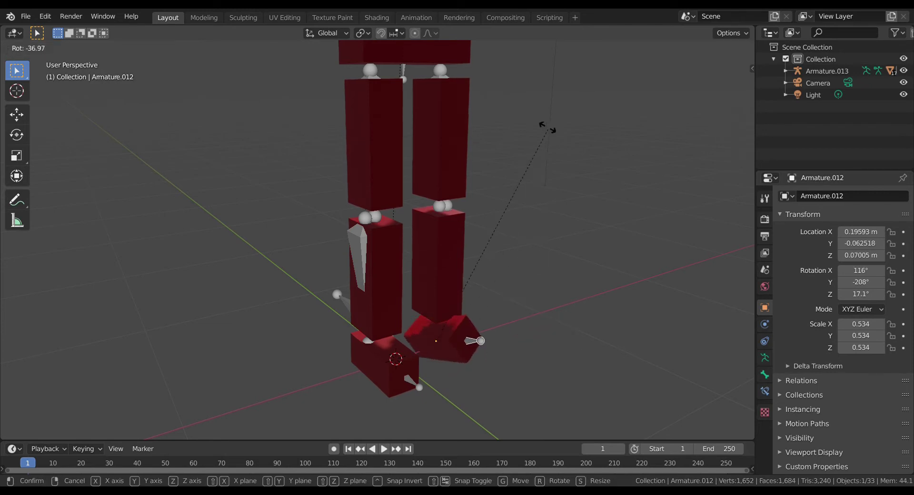
pyautogui.click(539, 191)
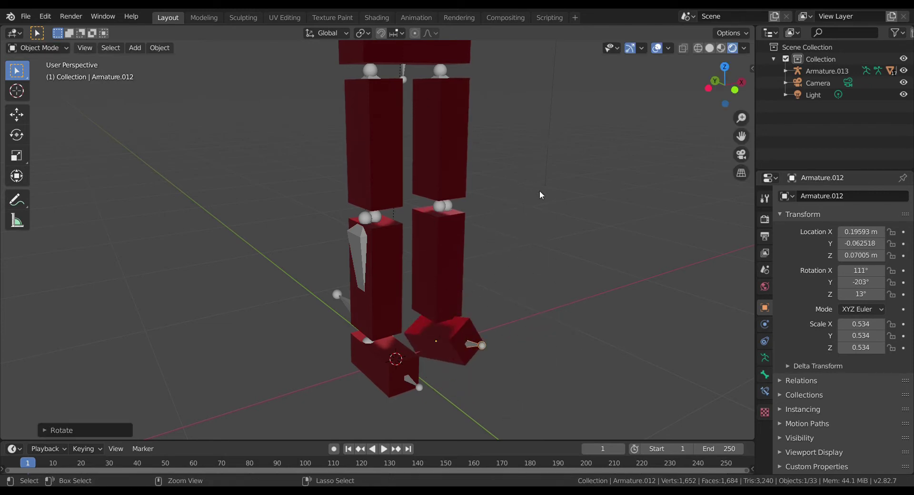
pyautogui.hotkey('ctrl', 'z')
# Select the large root armature behind the feet, test-move the whole character and undo it, and clear the armature's location
pyautogui.moveTo(721, 88); pyautogui.dragTo(685, 93)
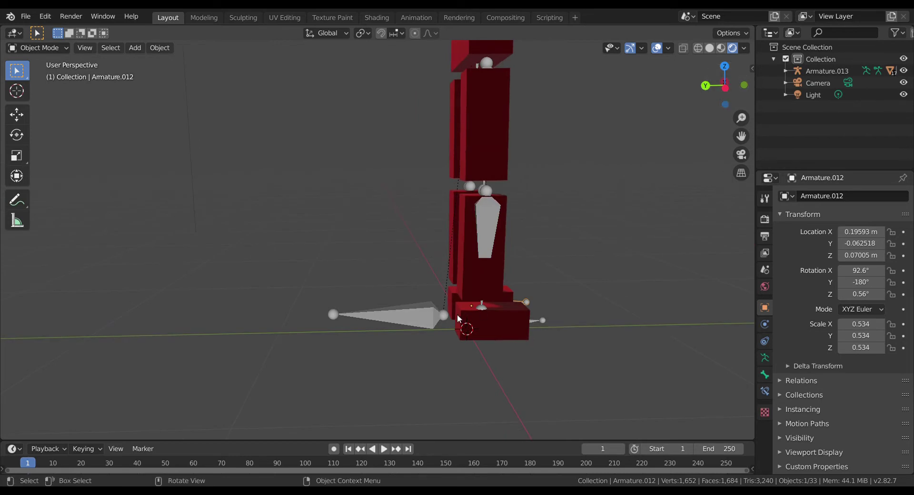
pyautogui.click(430, 317)
pyautogui.scroll(-5, 427, 300)
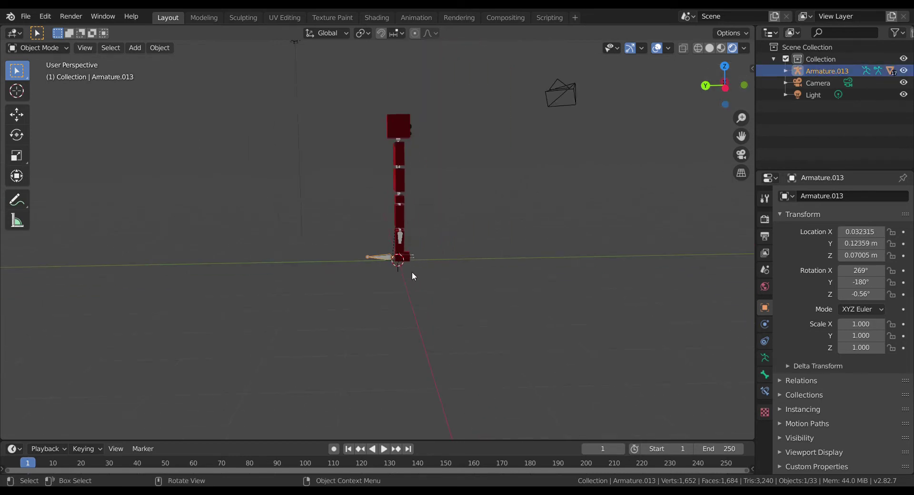
pyautogui.press('g')
pyautogui.click(370, 227)
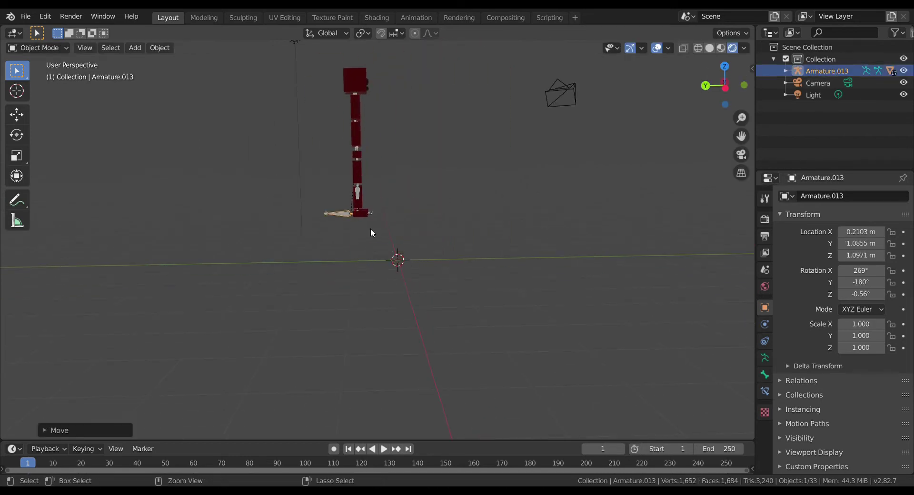
pyautogui.hotkey('ctrl', 'z')
pyautogui.scroll(3, 519, 217)
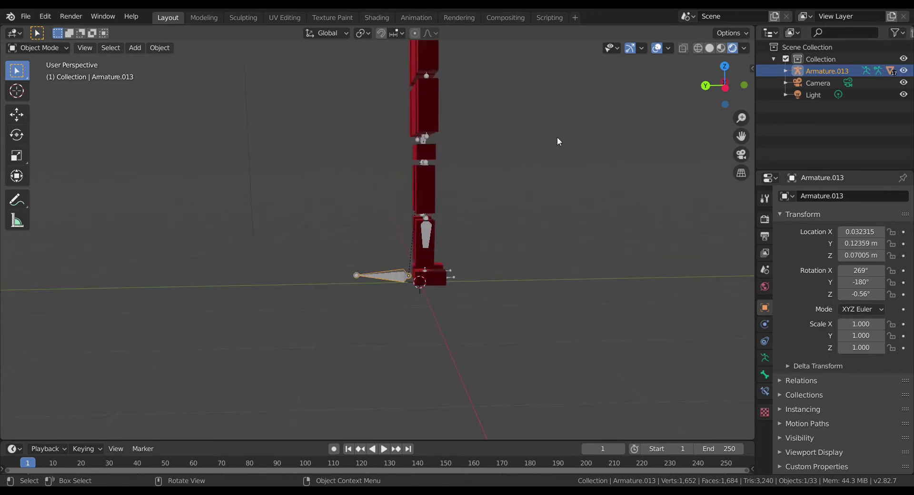
pyautogui.hotkey('alt', 'g')
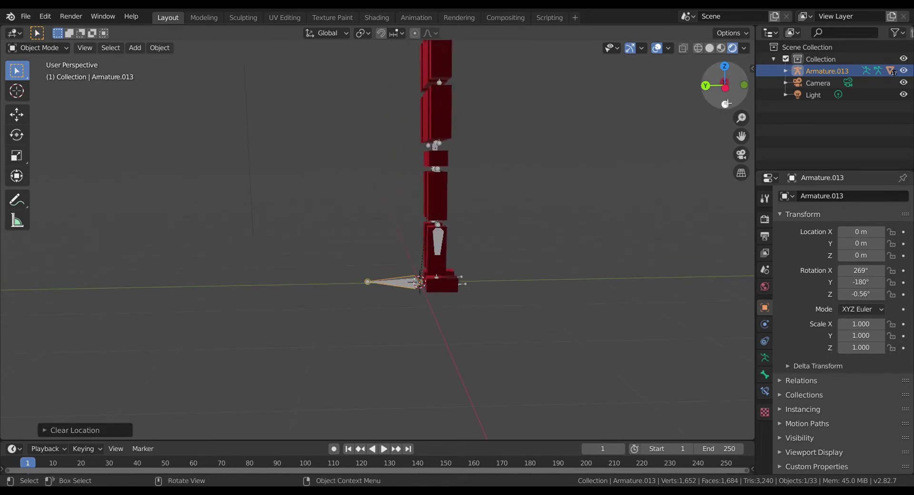
# Swing the character's right upper arm forward and bend its forearm at the elbow, both around the global X axis
pyautogui.moveTo(724, 85)
pyautogui.mouseDown()
pyautogui.moveTo(705, 88)
pyautogui.moveTo(722, 86)
pyautogui.mouseUp()
pyautogui.scroll(-2, 722, 90)
pyautogui.scroll(2, 722, 114)
pyautogui.moveTo(744, 138); pyautogui.dragTo(790, 312)
pyautogui.scroll(5, 745, 139)
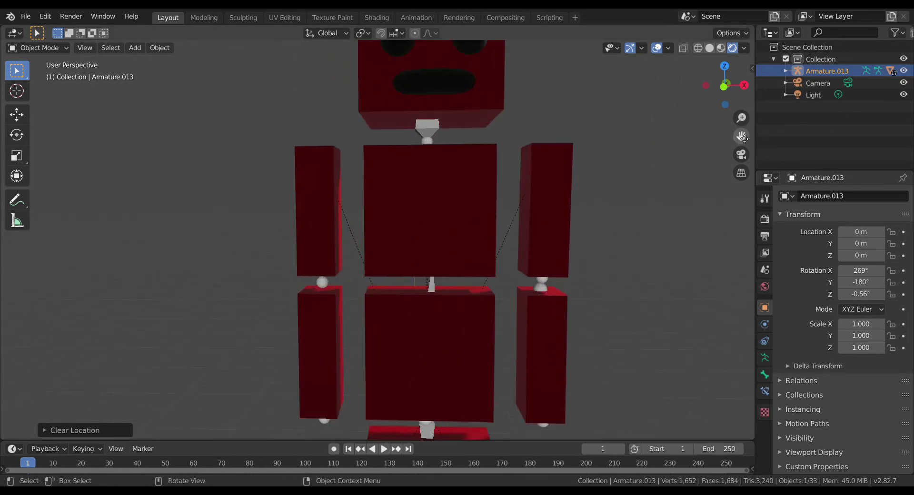
pyautogui.scroll(-3, 744, 138)
pyautogui.moveTo(743, 138); pyautogui.dragTo(724, 100)
pyautogui.moveTo(726, 206); pyautogui.dragTo(726, 206)
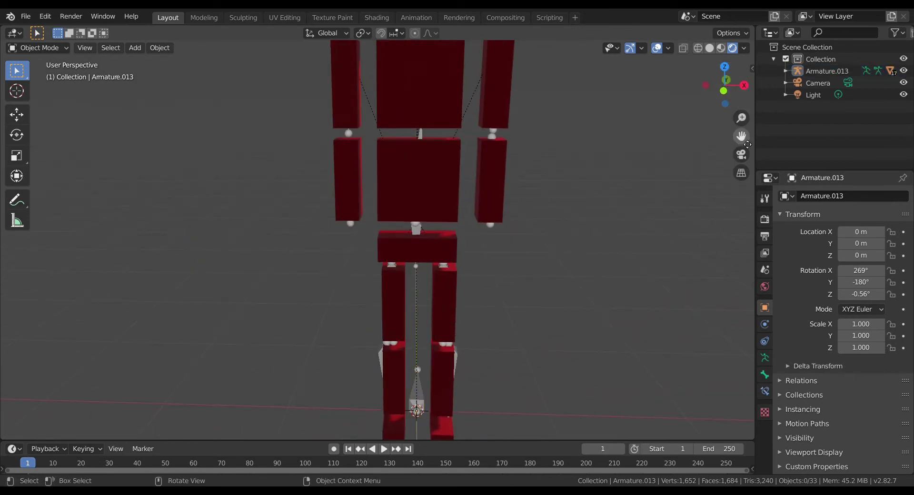
pyautogui.moveTo(741, 136); pyautogui.dragTo(739, 289)
pyautogui.moveTo(725, 88); pyautogui.dragTo(683, 129)
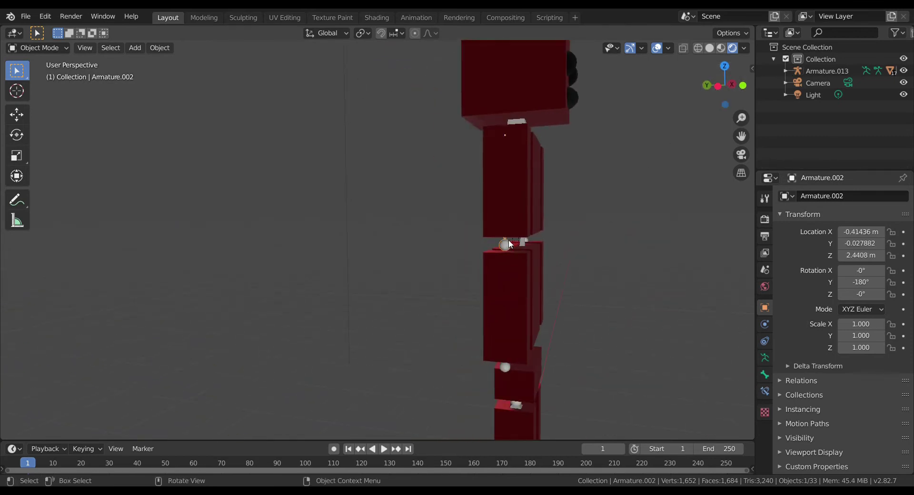
pyautogui.press('r')
pyautogui.press('x')
pyautogui.click(659, 338)
pyautogui.press('r')
pyautogui.press('x')
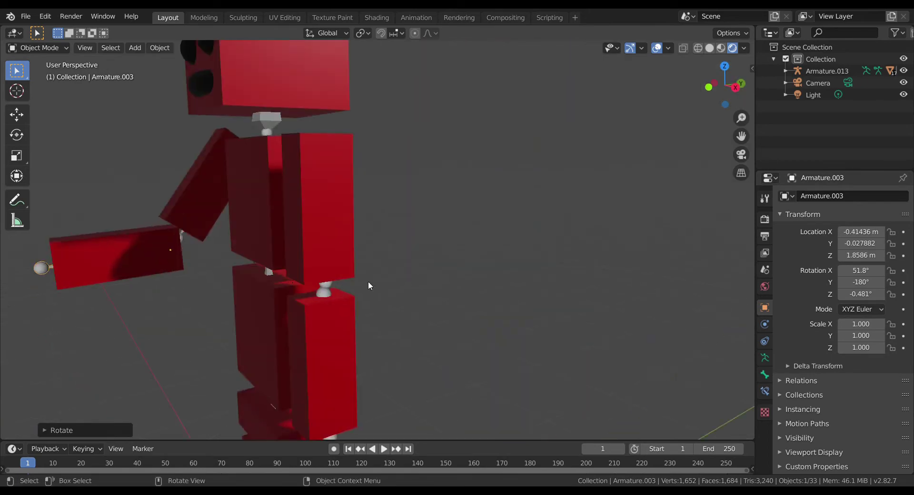
# Swing the character's left upper arm backward and bend its forearm at the elbow, both around the global X axis
pyautogui.press('r')
pyautogui.press('x')
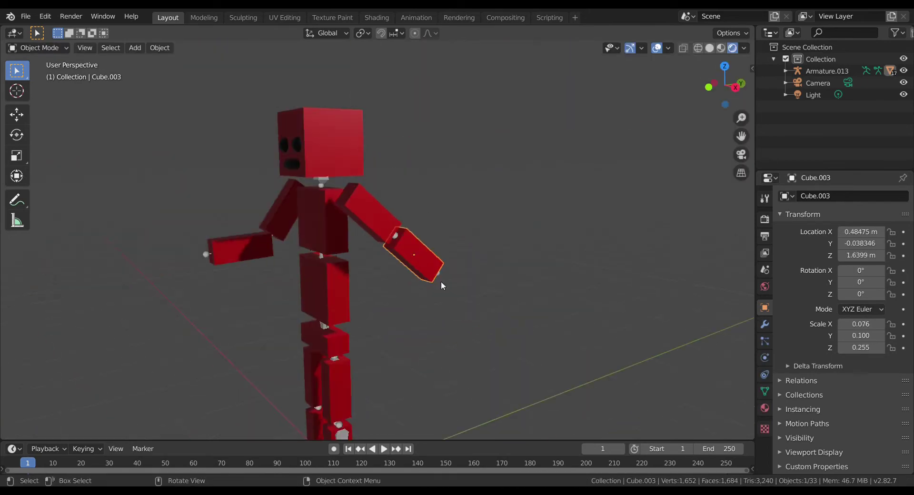
pyautogui.moveTo(441, 282); pyautogui.dragTo(392, 273, button='middle')
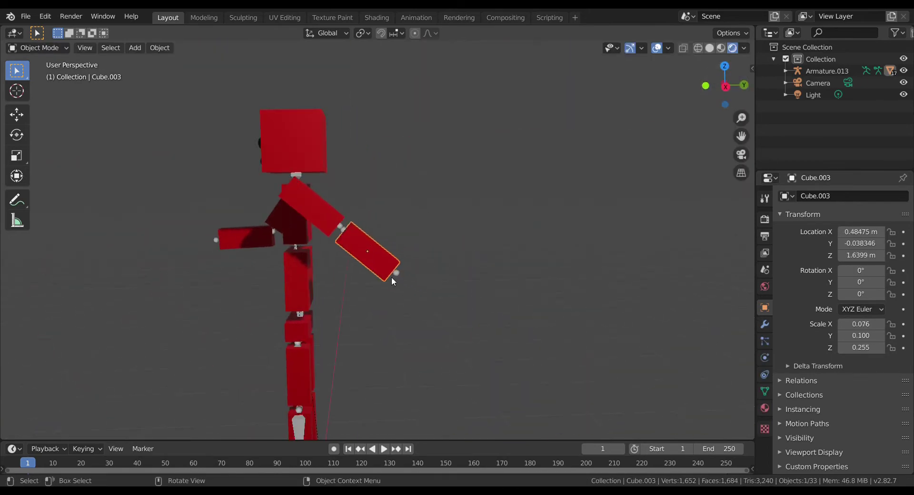
pyautogui.click(393, 273)
pyautogui.press('r')
pyautogui.press('x')
# Swing the character's left thigh backward and bend the left knee around the global X axis
pyautogui.click(402, 229)
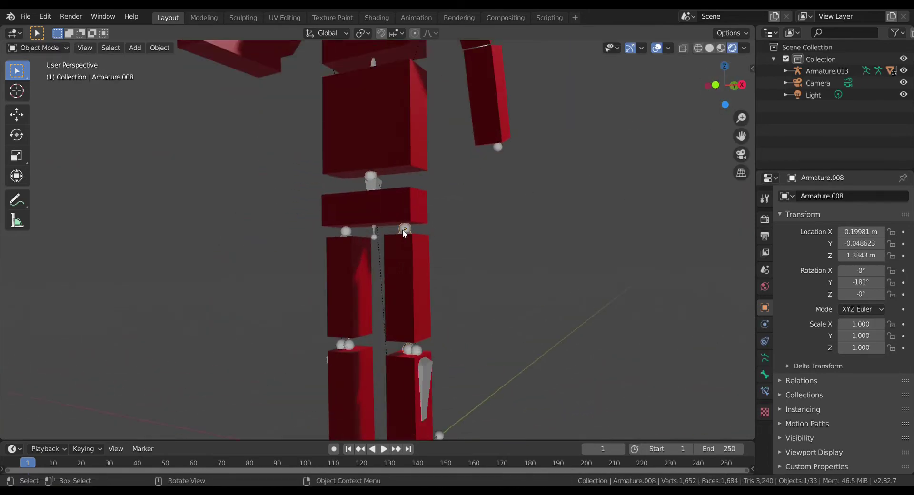
pyautogui.press('r')
pyautogui.press('x')
pyautogui.click(352, 225)
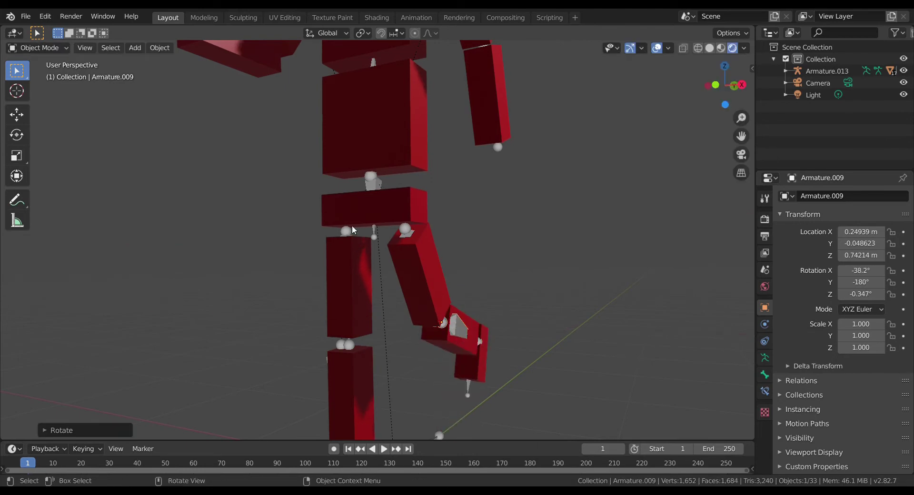
# Swing the character's right thigh forward and bend the right lower leg at the knee around the global X axis
pyautogui.press('r')
pyautogui.press('x')
pyautogui.press('r')
pyautogui.press('x')
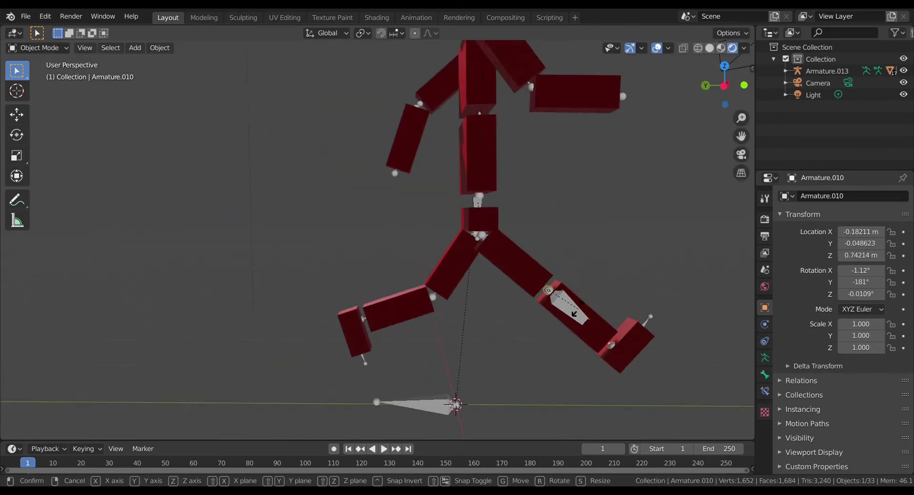
pyautogui.click(649, 240)
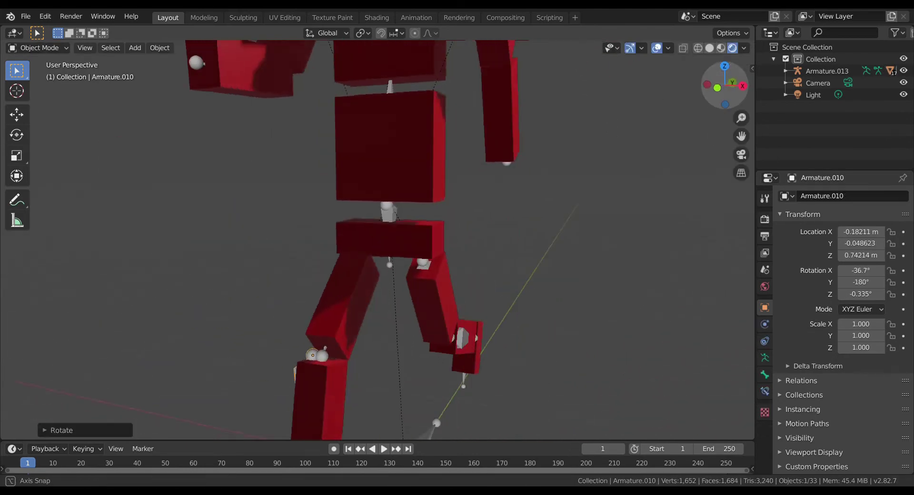
# Select the right thigh armature and swing the whole right leg backward around the global X axis
pyautogui.moveTo(725, 95)
pyautogui.mouseDown()
pyautogui.moveTo(693, 106)
pyautogui.moveTo(722, 109)
pyautogui.moveTo(752, 85)
pyautogui.moveTo(721, 91)
pyautogui.mouseUp()
pyautogui.scroll(-4, 720, 106)
pyautogui.scroll(4, 480, 247)
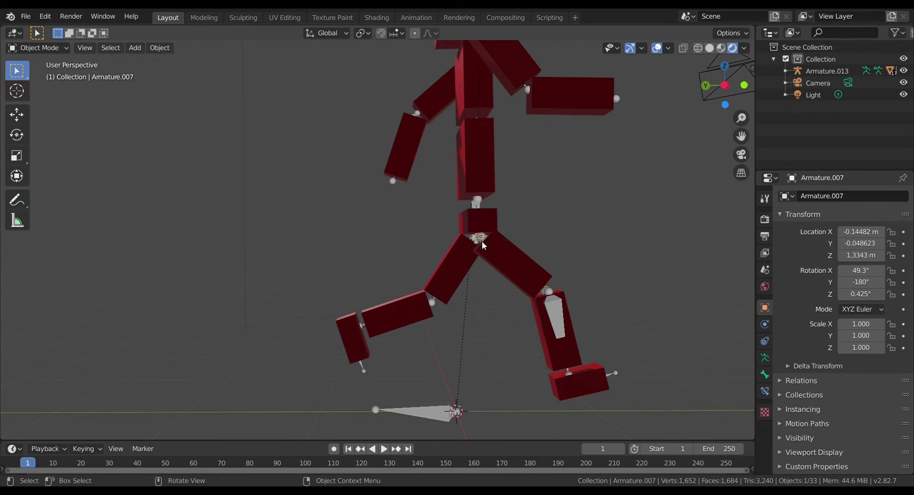
pyautogui.press('r')
pyautogui.press('x')
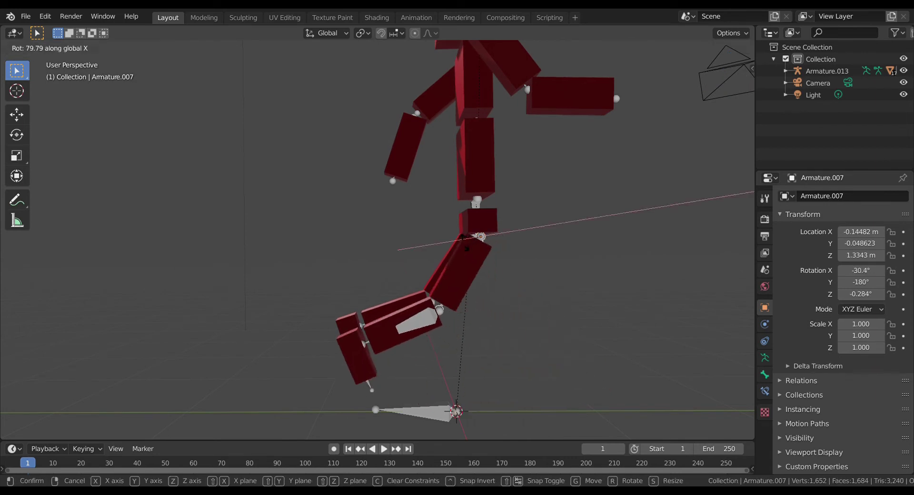
pyautogui.click(481, 236)
# Select the left thigh armature and swing the whole left leg forward around the global X axis to complete the running pose
pyautogui.moveTo(726, 88); pyautogui.dragTo(722, 97)
pyautogui.click(278, 265)
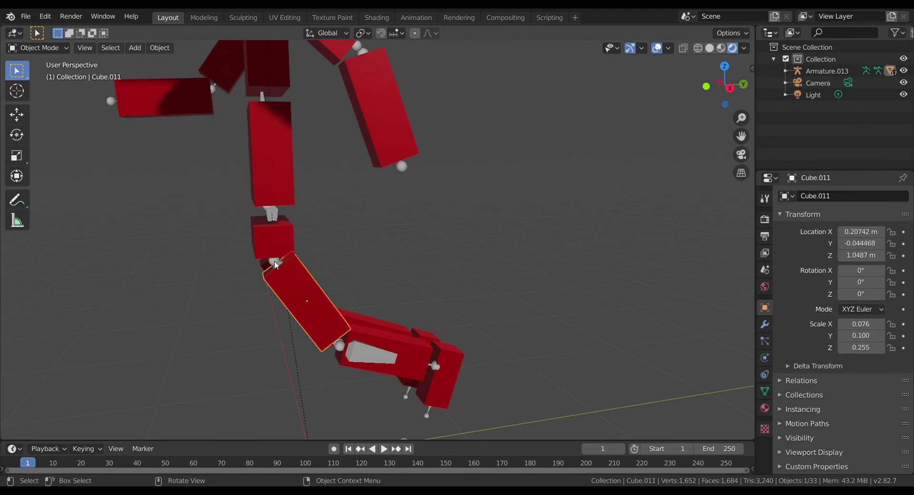
pyautogui.press('r')
pyautogui.press('x')
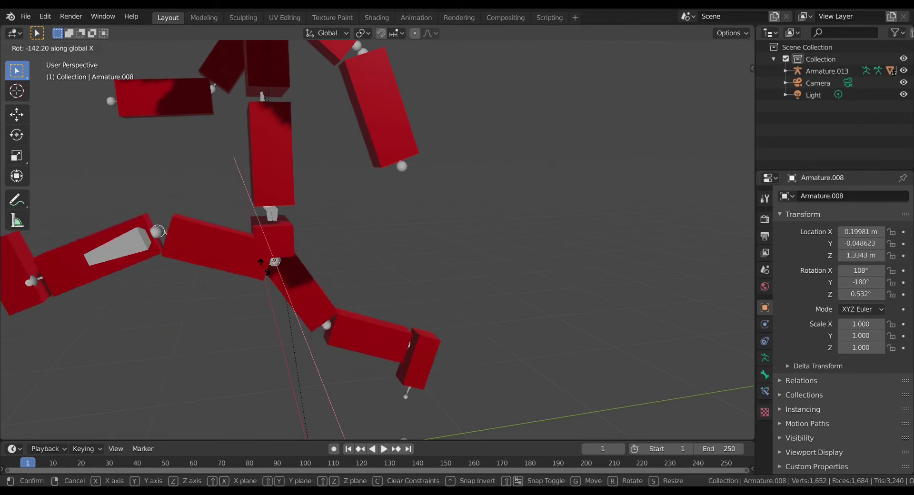
pyautogui.click(274, 265)
# Select the root armature and move the posed character along the global X axis to about -1.94 m
pyautogui.scroll(-4, 478, 195)
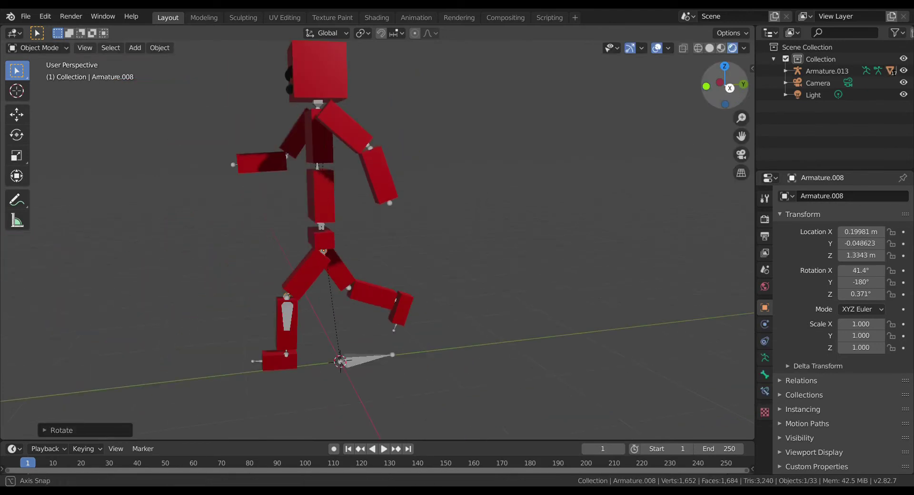
pyautogui.moveTo(443, 269); pyautogui.dragTo(472, 271, button='middle')
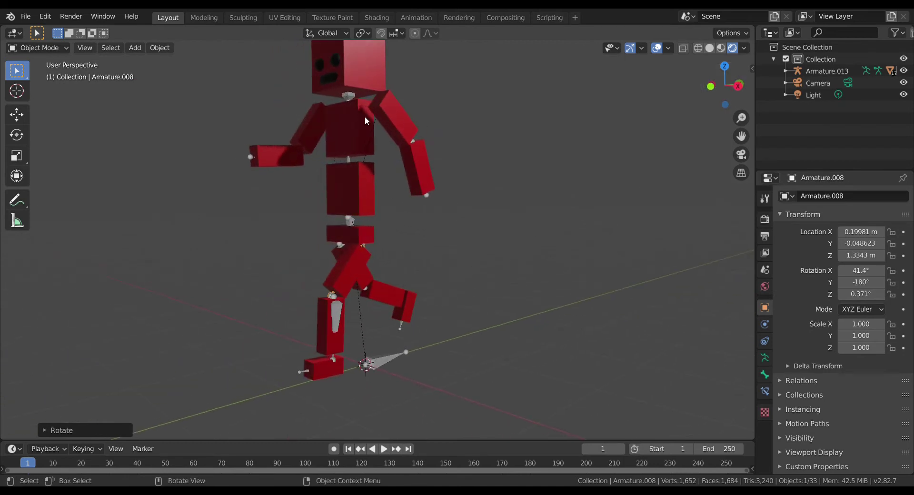
pyautogui.moveTo(714, 100); pyautogui.dragTo(749, 98)
pyautogui.click(423, 352)
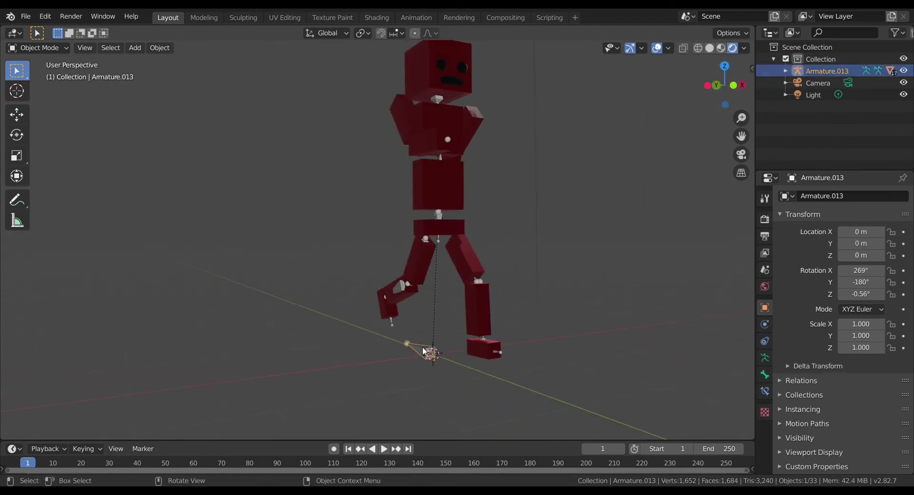
pyautogui.press('g')
pyautogui.press('x')
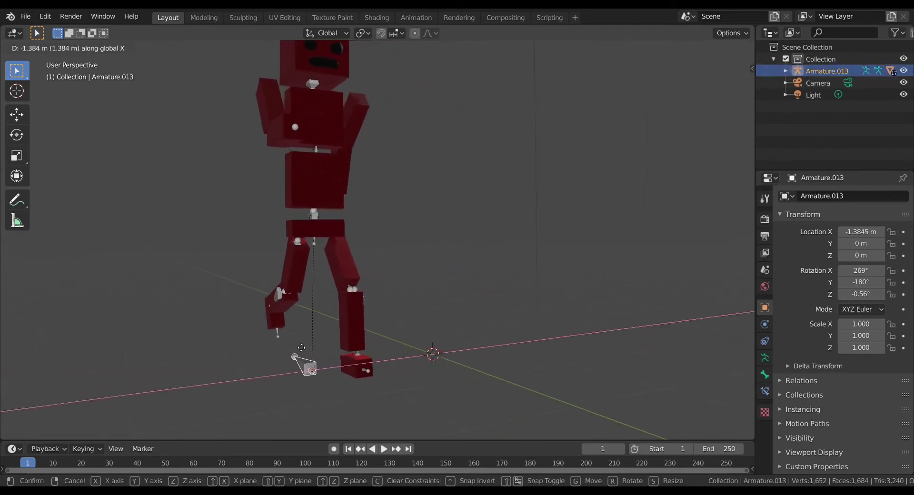
pyautogui.click(448, 220)
# Paste the copied unposed character into the scene and move it by its root armature along the global X axis to about 1.23 m
pyautogui.click(25, 17)
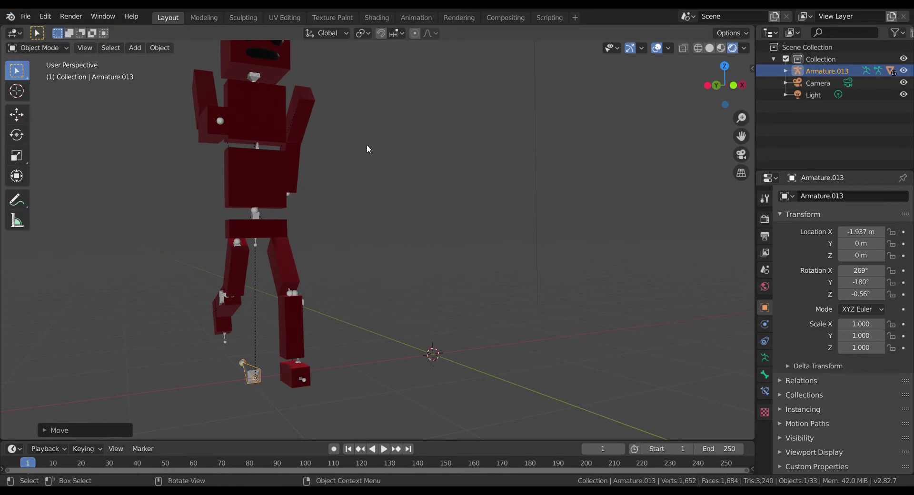
pyautogui.hotkey('ctrl', 'v')
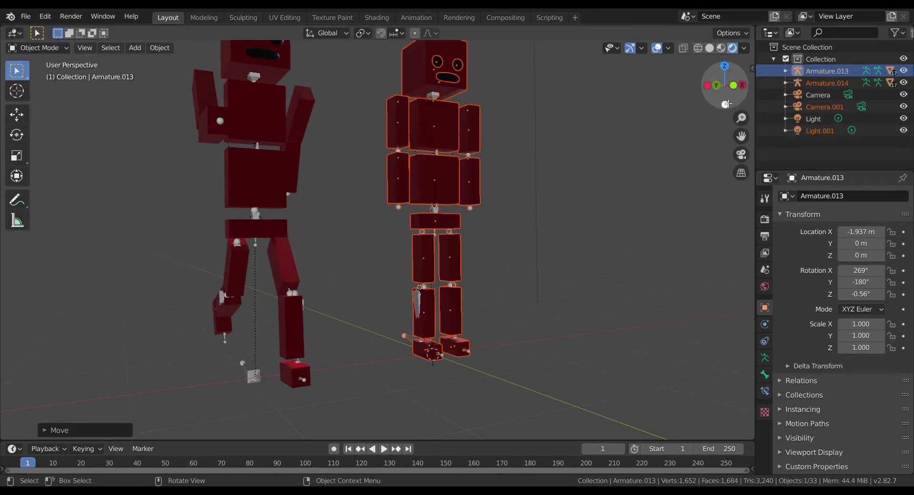
pyautogui.moveTo(727, 102); pyautogui.dragTo(686, 108)
pyautogui.click(399, 353)
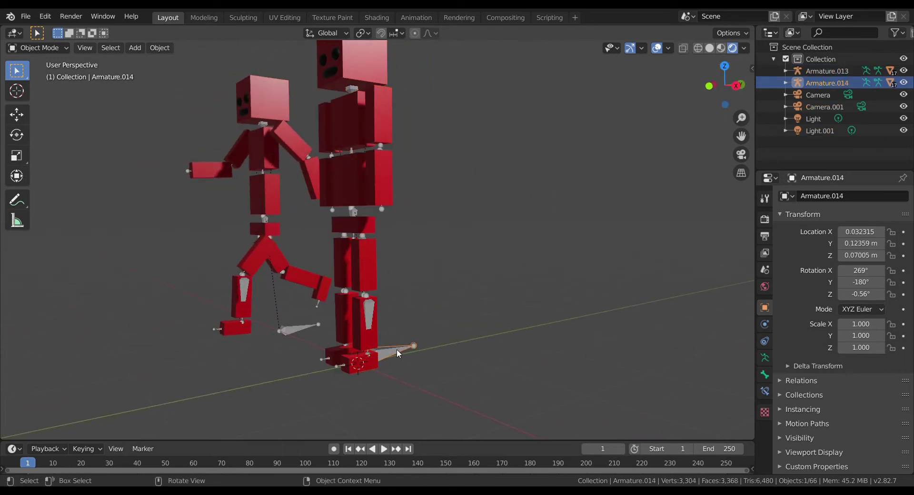
pyautogui.press('g')
pyautogui.press('y')
pyautogui.press('x')
pyautogui.click(433, 373)
pyautogui.moveTo(740, 93); pyautogui.dragTo(714, 87)
pyautogui.press('g')
pyautogui.press('x')
pyautogui.click(675, 212)
# Deselect the pasted character and enlarge the timeline area to make room for keyframes
pyautogui.scroll(-2, 676, 212)
pyautogui.scroll(2, 722, 86)
pyautogui.moveTo(742, 136); pyautogui.dragTo(687, 231)
pyautogui.moveTo(724, 86); pyautogui.dragTo(717, 105)
pyautogui.scroll(4, 718, 107)
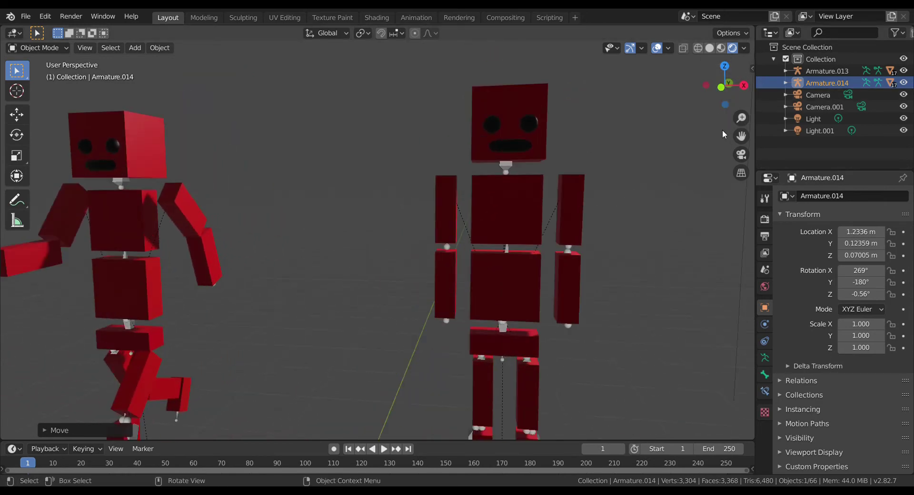
pyautogui.click(712, 133)
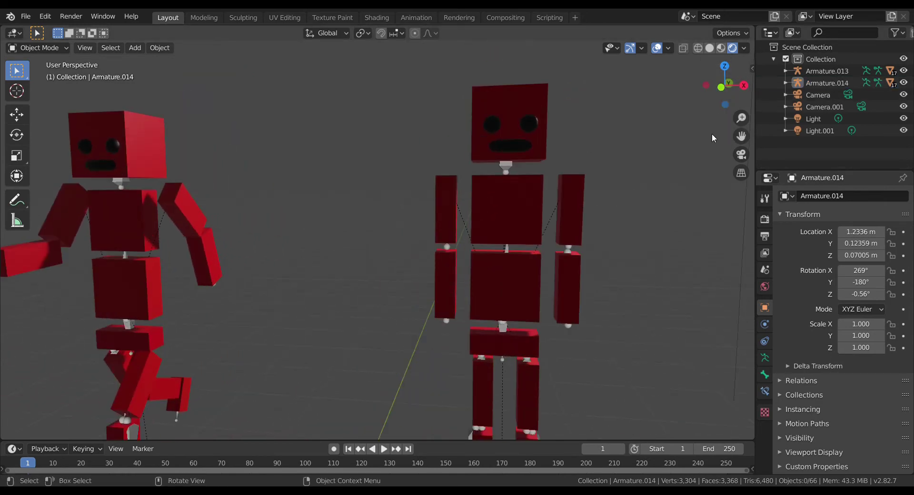
pyautogui.click(486, 438)
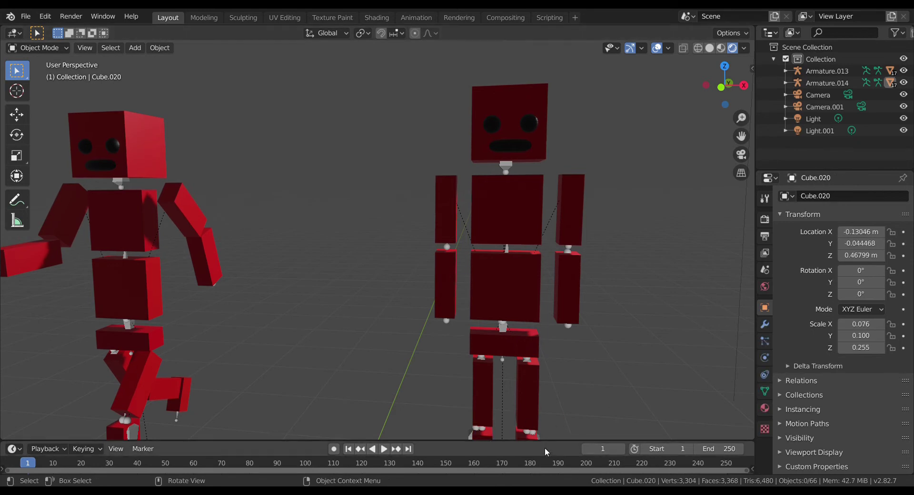
pyautogui.moveTo(553, 440); pyautogui.dragTo(559, 404)
# Select the pasted character's neck armature and turn the head sideways around the global Z axis
pyautogui.keyDown('shift'); pyautogui.moveTo(563, 257); pyautogui.dragTo(512, 267, button='middle'); pyautogui.keyUp('shift')
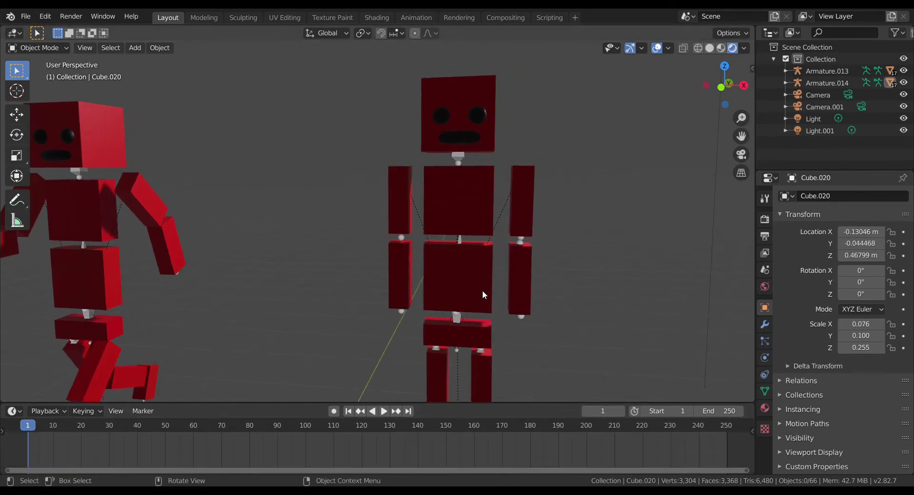
pyautogui.click(521, 228)
pyautogui.click(521, 237)
pyautogui.click(459, 157)
pyautogui.press('r')
pyautogui.press('z')
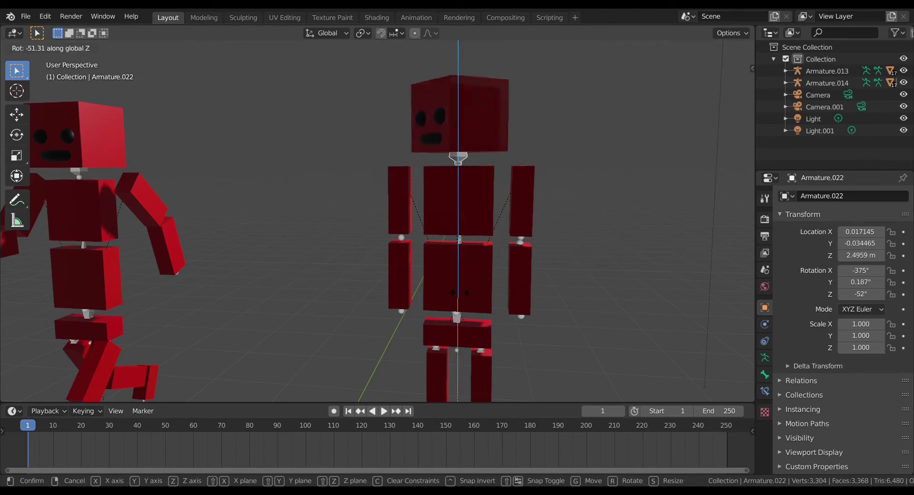
pyautogui.click(454, 261)
# Insert a location, rotation and scale keyframe for the turned head at frame 10
pyautogui.click(53, 425)
pyautogui.press('i')
pyautogui.click(192, 265)
# Clear the neck armature's rotation at frame 20, tilt the head slightly around the global X axis and insert a keyframe
pyautogui.press('Up')
pyautogui.press('r')
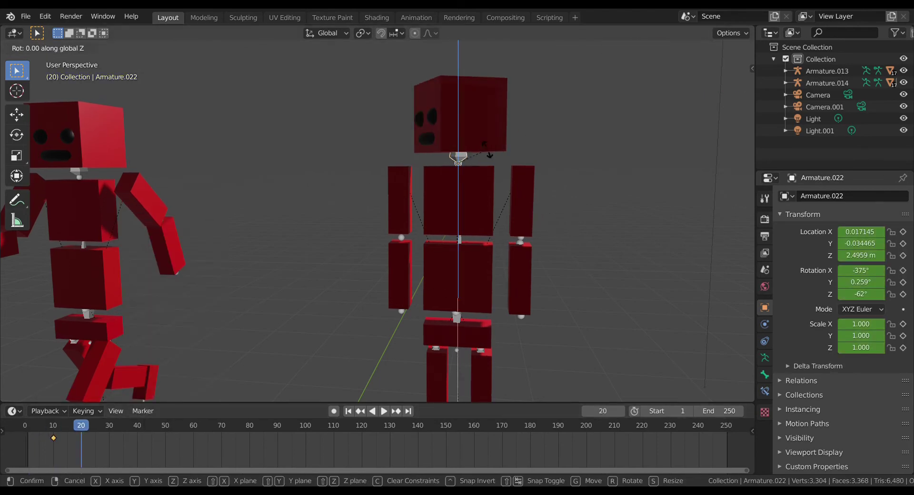
pyautogui.click(470, 121)
pyautogui.hotkey('alt', 'r')
pyautogui.press('r')
pyautogui.press('x')
pyautogui.click(551, 105)
pyautogui.press('i')
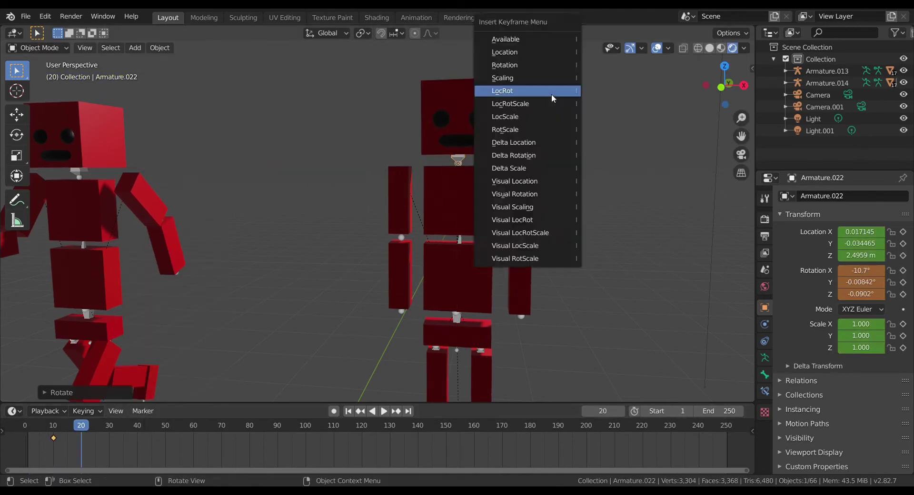
pyautogui.click(551, 94)
pyautogui.press('i')
pyautogui.click(551, 105)
# Delete the head's frame 20 keyframe, turn the neck around the global Z axis and key the pose at frame 30
pyautogui.moveTo(67, 425); pyautogui.dragTo(109, 425)
pyautogui.click(81, 438)
pyautogui.press('x')
pyautogui.click(81, 439)
pyautogui.press('r')
pyautogui.press('z')
pyautogui.click(388, 129)
pyautogui.press('i')
pyautogui.click(528, 119)
# Select the second character's left upper arm armature and key its resting location, rotation and scale at frame 30
pyautogui.click(522, 241)
pyautogui.press('i')
pyautogui.click(244, 252)
# Raise the left arm around the global Y axis to about 39.7° and key it at frame 40
pyautogui.click(137, 425)
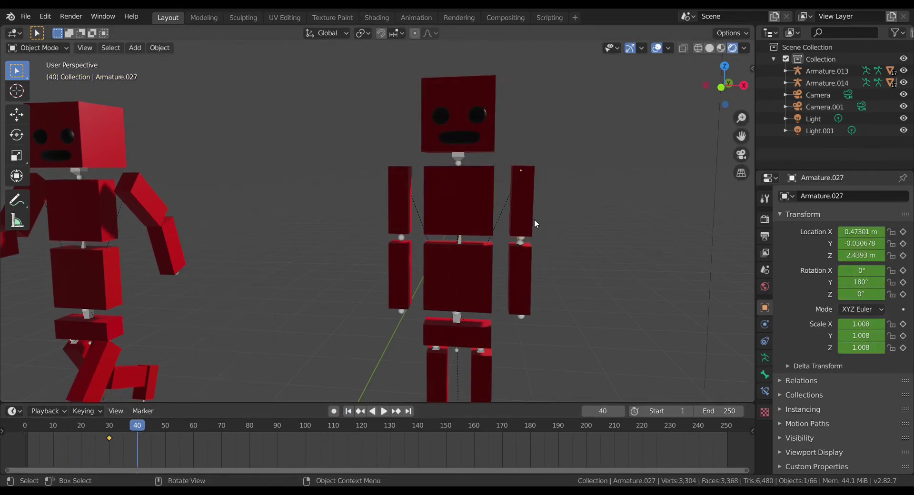
pyautogui.press('r')
pyautogui.press('y')
pyautogui.click(541, 95)
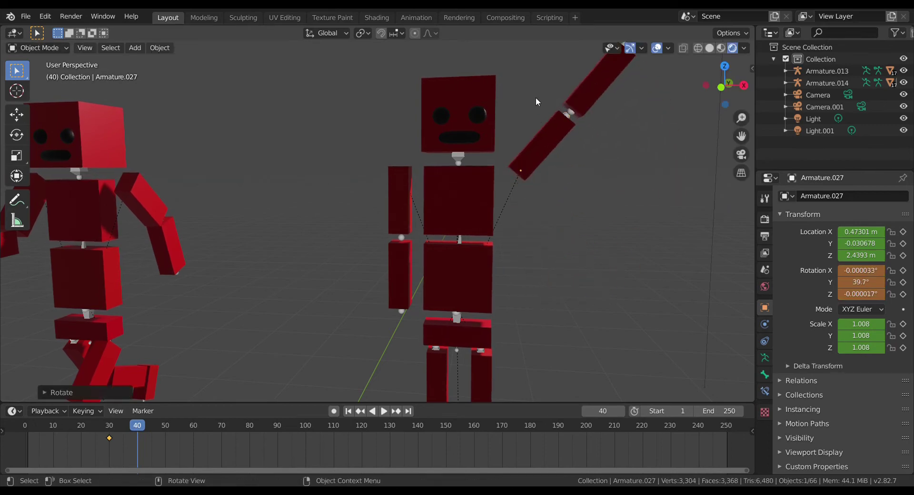
pyautogui.press('i')
# Swing the raised left arm outward around the global Y axis to about 60.9° and key it at frame 45
pyautogui.moveTo(139, 441)
pyautogui.mouseDown()
pyautogui.moveTo(107, 442)
pyautogui.moveTo(151, 441)
pyautogui.mouseUp()
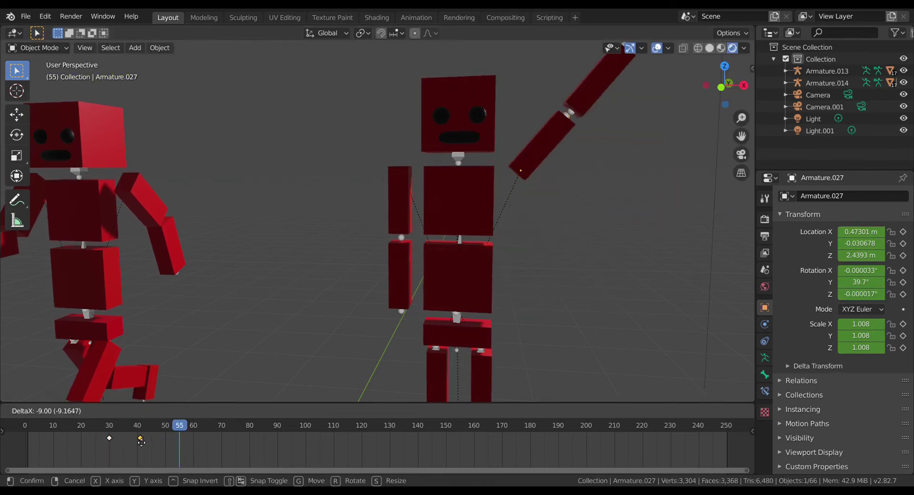
pyautogui.press('r')
pyautogui.press('y')
pyautogui.click(379, 274)
pyautogui.press('i')
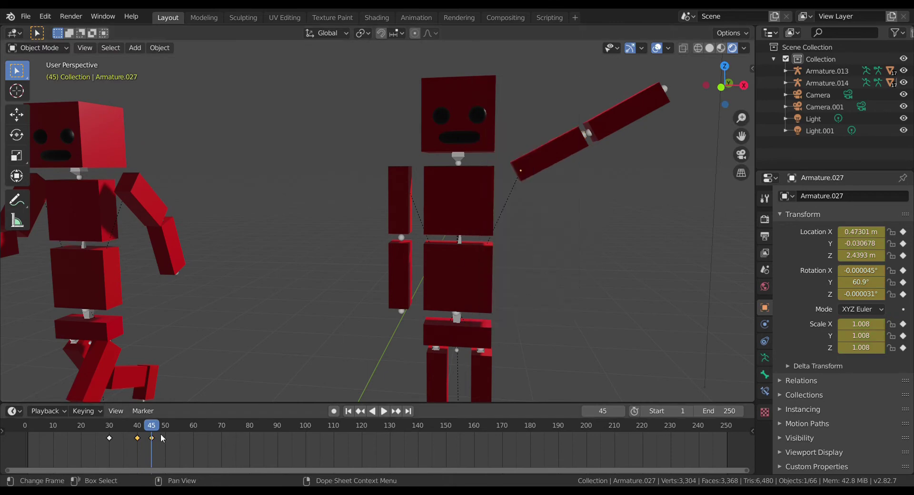
# Rotate the raised left arm around the global Y axis for the next wave position and key it at frame 50
pyautogui.click(165, 430)
pyautogui.press('r')
pyautogui.press('y')
pyautogui.click(499, 133)
pyautogui.press('i')
# Swing the left arm once more around the global Y axis and key this wave position at frame 55
pyautogui.press('Right')
pyautogui.press('Right')
pyautogui.press('Right')
pyautogui.press('Right')
pyautogui.press('Right')
pyautogui.press('r')
pyautogui.press('y')
pyautogui.click(594, 99)
pyautogui.press('i')
# Lower the left arm around the global Y axis to its 180° resting rotation and key it at frame 60
pyautogui.press('Right')
pyautogui.press('Right')
pyautogui.press('Right')
pyautogui.press('Right')
pyautogui.press('Right')
pyautogui.press('r')
pyautogui.press('y')
pyautogui.click(555, 281)
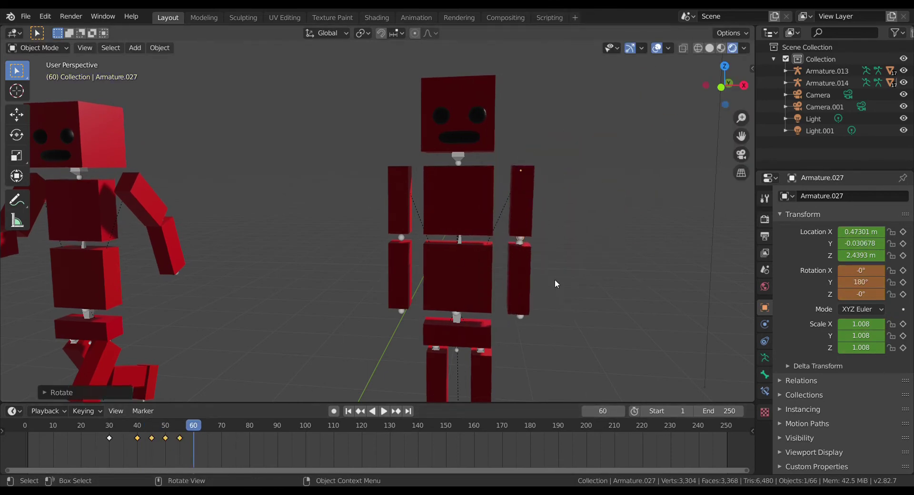
pyautogui.press('i')
pyautogui.click(562, 189)
# Play the head turn and arm wave from frame 1 and check the motion from different angles
pyautogui.scroll(-3, 562, 190)
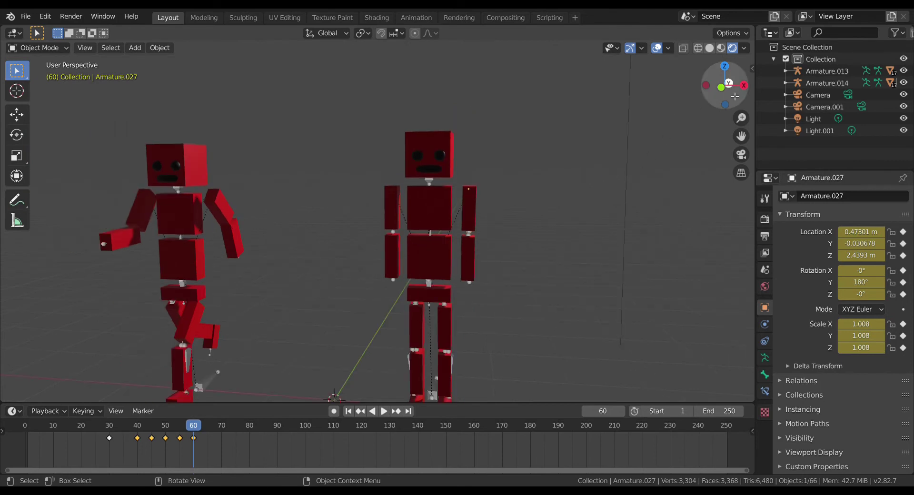
pyautogui.moveTo(735, 96); pyautogui.dragTo(676, 185)
pyautogui.click(349, 412)
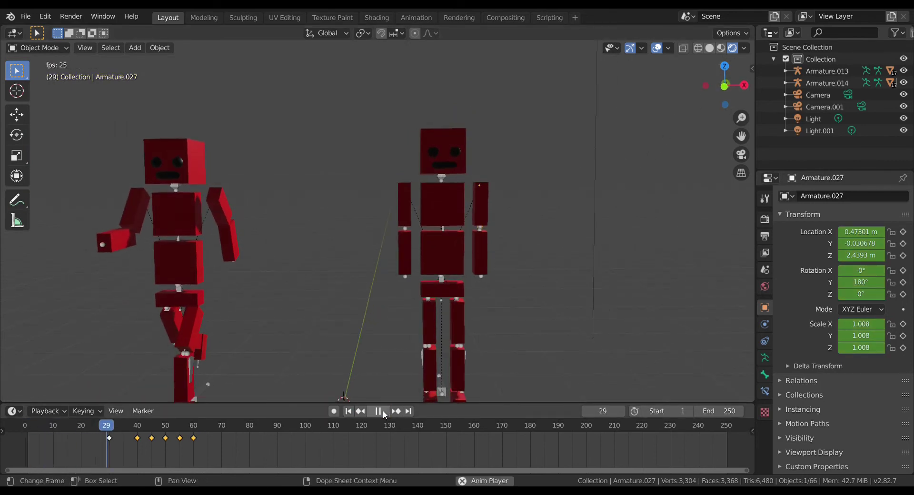
pyautogui.click(383, 411)
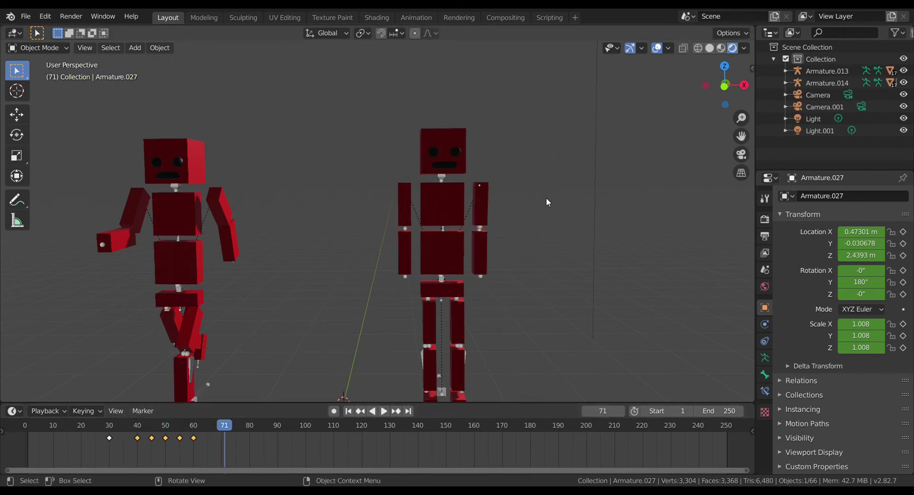
pyautogui.moveTo(733, 84); pyautogui.dragTo(667, 109)
pyautogui.scroll(3, 733, 84)
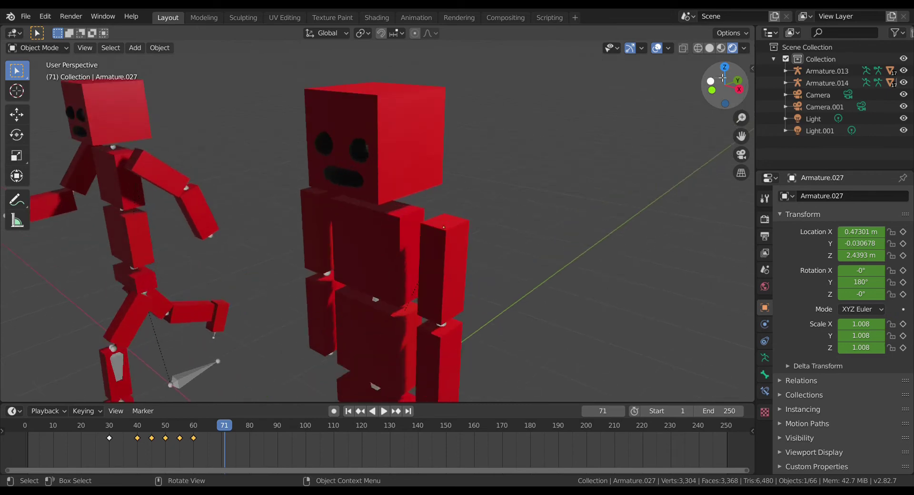
pyautogui.moveTo(733, 85)
pyautogui.mouseDown()
pyautogui.moveTo(800, 47)
pyautogui.moveTo(805, 85)
pyautogui.moveTo(895, 91)
pyautogui.moveTo(724, 75)
pyautogui.moveTo(728, 90)
pyautogui.mouseUp()
pyautogui.moveTo(747, 136); pyautogui.dragTo(757, 189)
pyautogui.moveTo(742, 118); pyautogui.dragTo(741, 138)
pyautogui.click(351, 410)
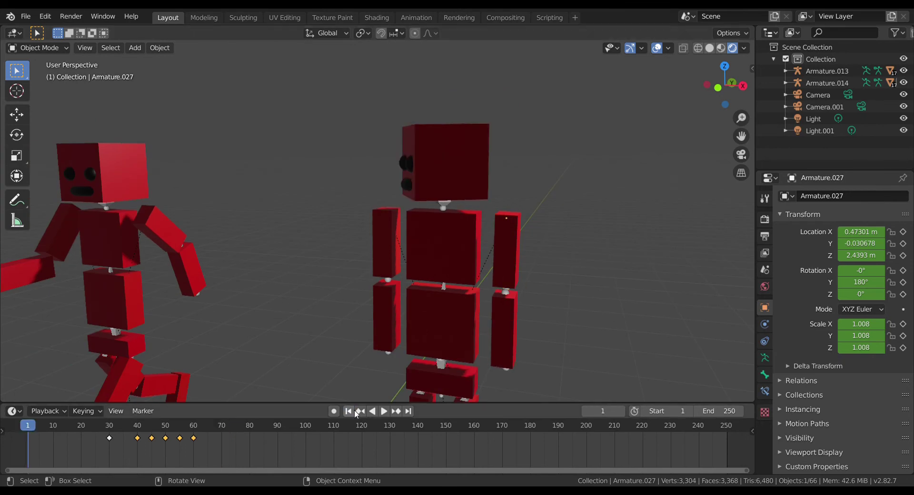
pyautogui.click(384, 412)
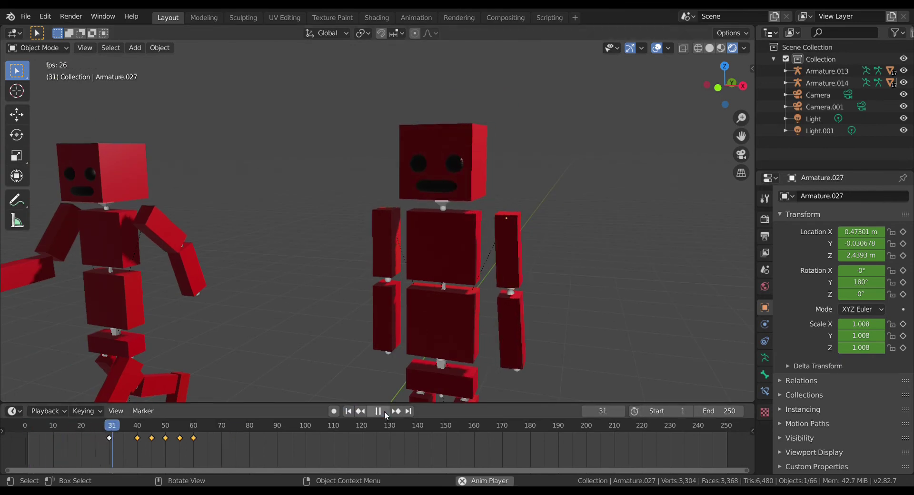
pyautogui.click(385, 411)
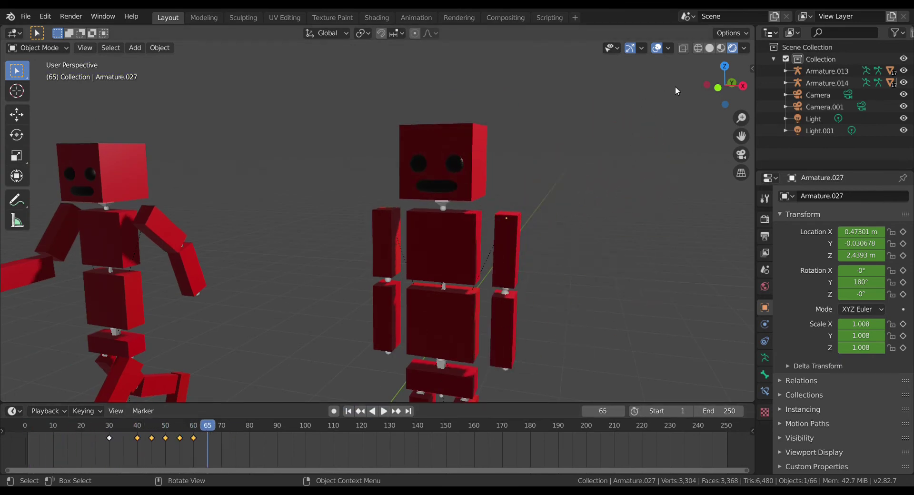
# Set the base color of the second character's head material to bright green
pyautogui.moveTo(701, 96)
pyautogui.mouseDown()
pyautogui.moveTo(755, 101)
pyautogui.moveTo(719, 104)
pyautogui.moveTo(720, 95)
pyautogui.moveTo(672, 138)
pyautogui.moveTo(710, 95)
pyautogui.mouseUp()
pyautogui.scroll(-5, 745, 101)
pyautogui.scroll(6, 735, 99)
pyautogui.scroll(1, 595, 123)
pyautogui.click(481, 129)
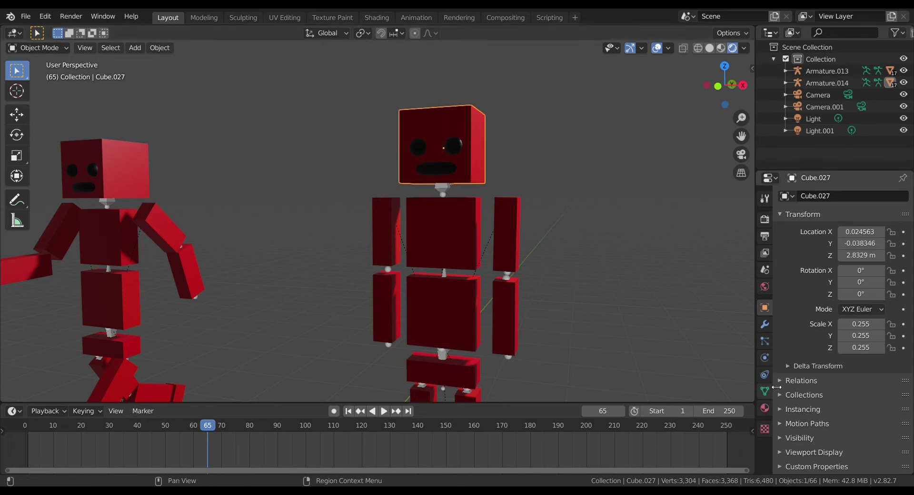
pyautogui.click(765, 408)
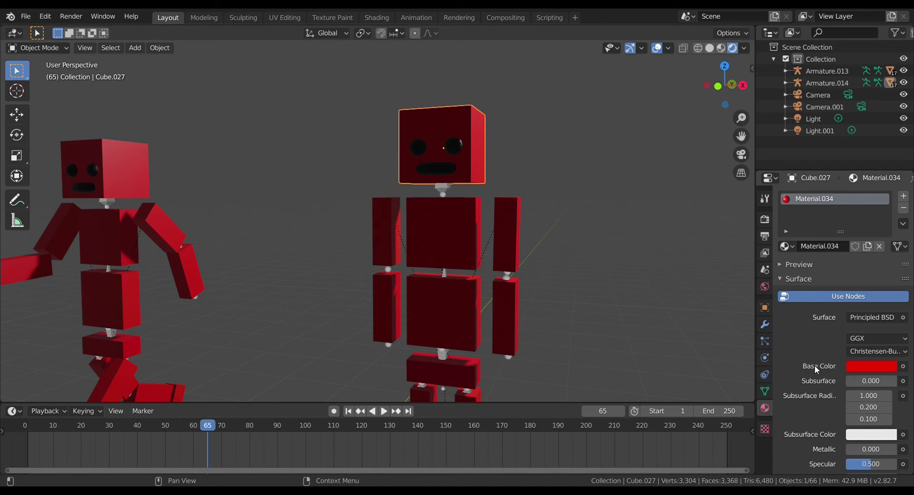
pyautogui.click(857, 365)
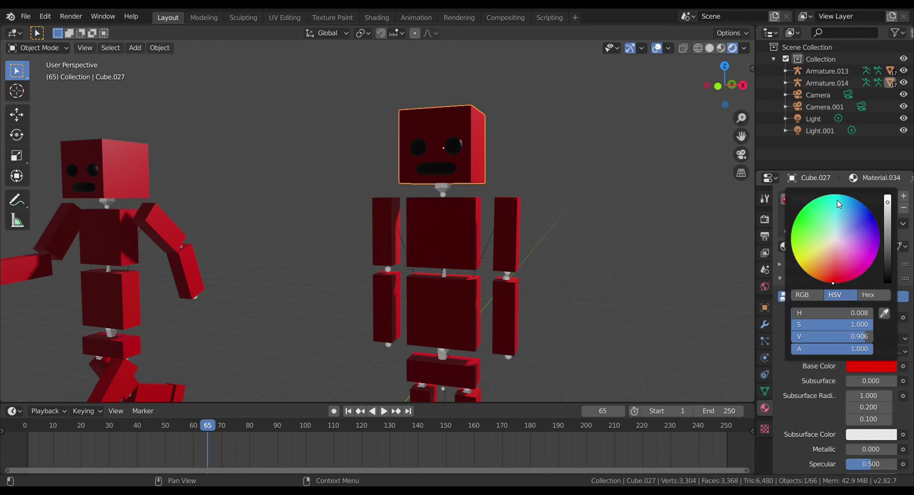
pyautogui.click(807, 219)
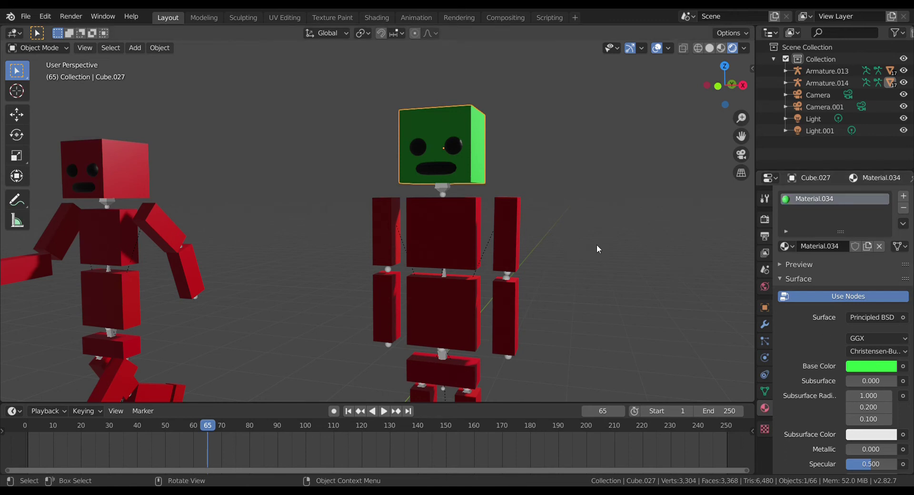
# Set the base color of the second character's chest and left upper arm materials to green
pyautogui.click(478, 225)
pyautogui.click(867, 369)
pyautogui.click(803, 228)
pyautogui.click(506, 231)
pyautogui.click(871, 366)
pyautogui.click(805, 226)
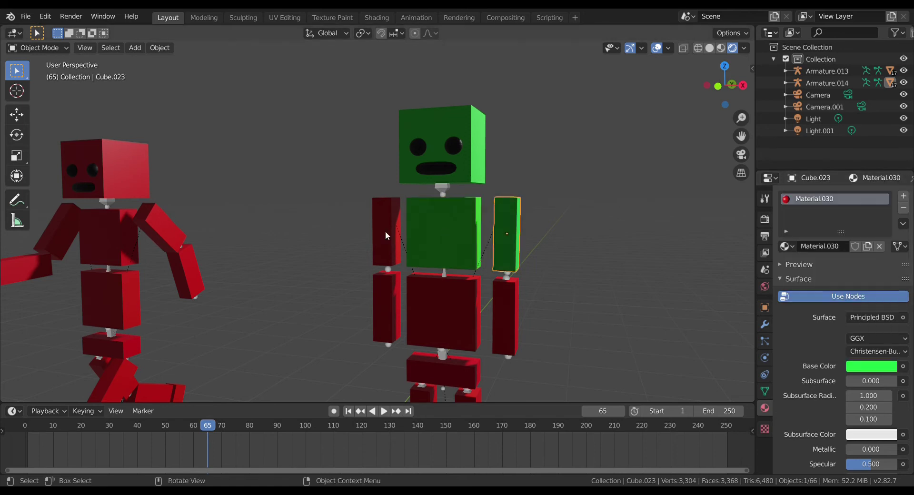
# Recolor the second character's right upper arm and right forearm by giving their materials a green base color
pyautogui.click(386, 235)
pyautogui.click(856, 368)
pyautogui.click(812, 221)
pyautogui.click(506, 314)
pyautogui.click(381, 235)
pyautogui.click(874, 369)
pyautogui.click(817, 220)
pyautogui.click(387, 308)
pyautogui.click(871, 366)
pyautogui.click(807, 219)
# Set the base color of the lower torso and left forearm materials to green
pyautogui.click(443, 312)
pyautogui.click(871, 366)
pyautogui.click(807, 219)
pyautogui.click(505, 315)
pyautogui.click(871, 366)
pyautogui.click(806, 219)
# Set the base color of the second character's hip block material to green
pyautogui.keyDown('shift'); pyautogui.moveTo(595, 229); pyautogui.dragTo(597, 133, button='middle'); pyautogui.keyUp('shift')
pyautogui.click(451, 252)
pyautogui.click(878, 368)
pyautogui.click(806, 219)
# Set the base color of both of the second character's thigh materials to green
pyautogui.keyDown('shift'); pyautogui.moveTo(595, 214); pyautogui.dragTo(596, 119, button='middle'); pyautogui.keyUp('shift')
pyautogui.click(426, 195)
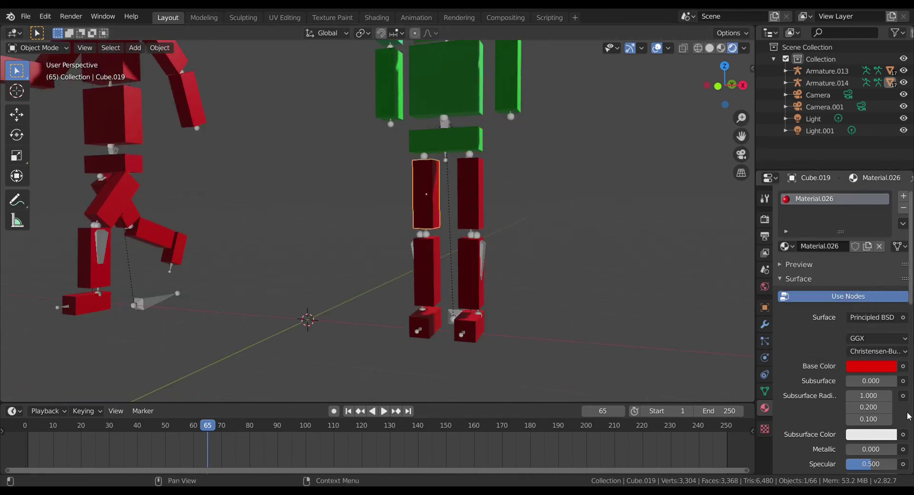
pyautogui.click(872, 366)
pyautogui.click(807, 220)
pyautogui.click(471, 193)
pyautogui.click(871, 366)
pyautogui.click(807, 219)
# Set the base color of both of the second character's lower leg materials to green
pyautogui.click(474, 278)
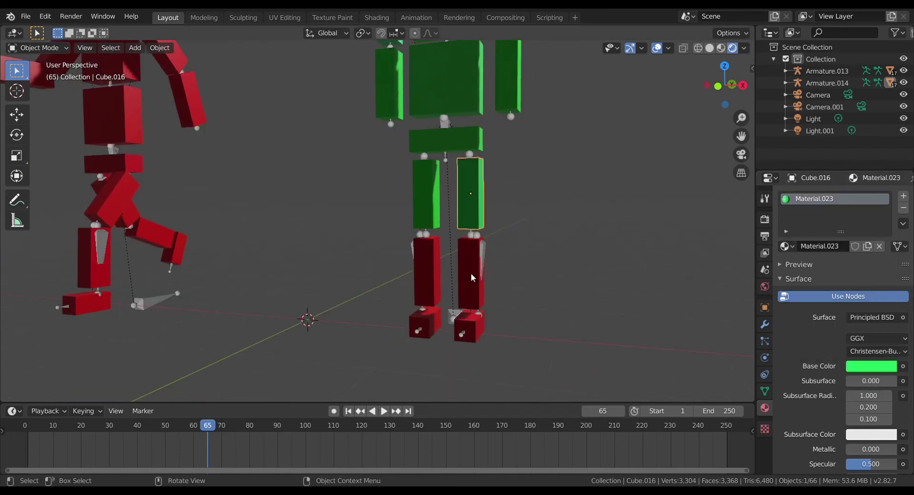
pyautogui.click(871, 367)
pyautogui.click(807, 220)
pyautogui.click(426, 272)
pyautogui.click(871, 366)
pyautogui.click(807, 219)
# Set the base color of both foot materials to green and deselect the character
pyautogui.click(425, 323)
pyautogui.click(871, 366)
pyautogui.click(807, 219)
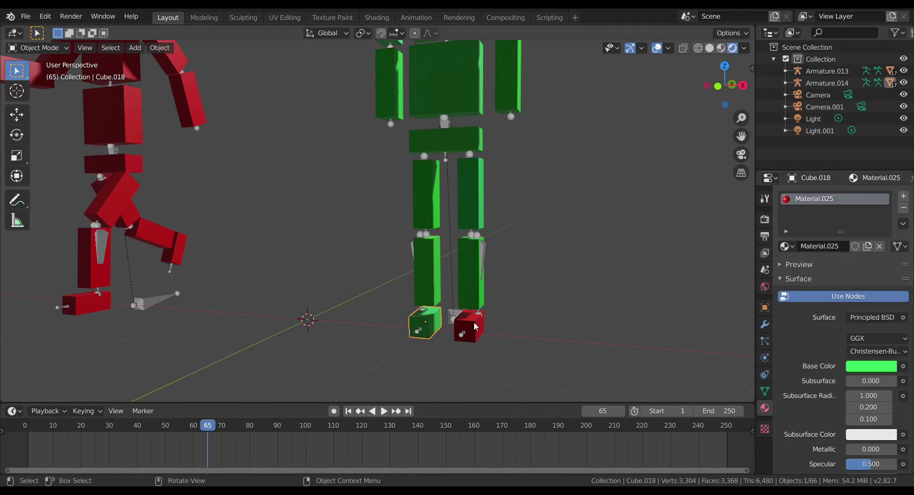
pyautogui.click(475, 327)
pyautogui.click(872, 366)
pyautogui.click(807, 220)
pyautogui.click(685, 161)
# Adjust the right upper arm's base color from bluish green to a purer green matching the other body parts
pyautogui.scroll(-4, 684, 161)
pyautogui.moveTo(741, 136); pyautogui.dragTo(741, 186)
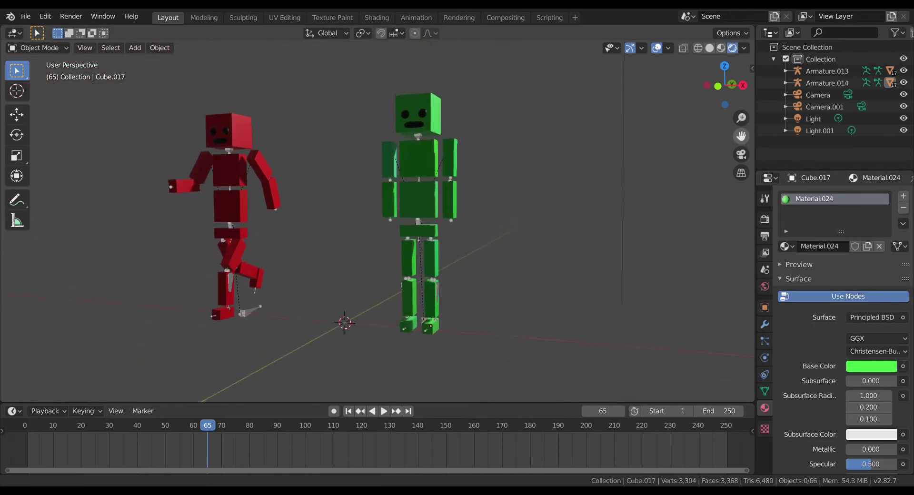
pyautogui.moveTo(725, 86)
pyautogui.mouseDown()
pyautogui.moveTo(789, 85)
pyautogui.moveTo(713, 86)
pyautogui.mouseUp()
pyautogui.scroll(1, 454, 211)
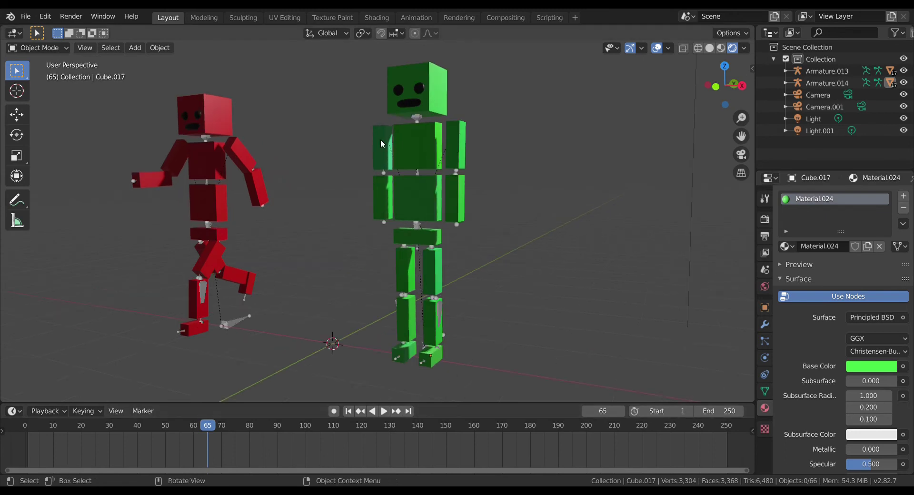
pyautogui.click(869, 366)
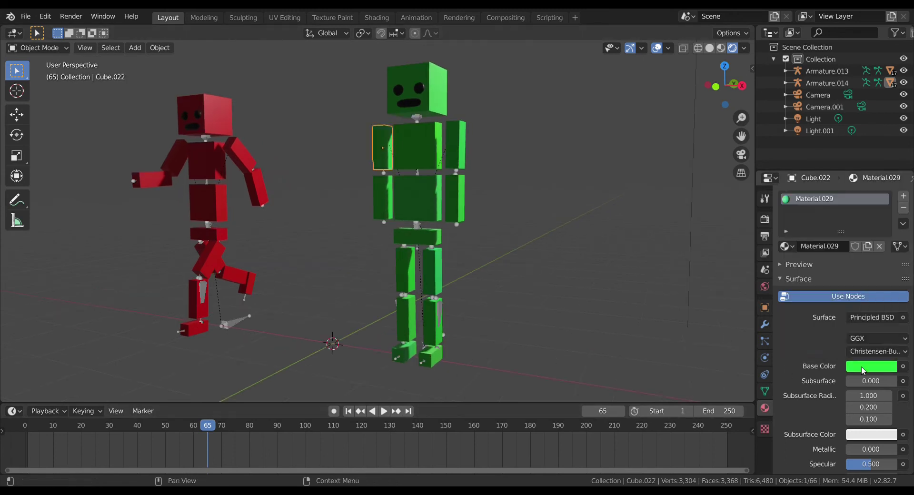
# Play the recolored character's animation from frame 1 and inspect the head turn and wave from the front
pyautogui.moveTo(732, 94); pyautogui.dragTo(711, 102)
pyautogui.click(352, 413)
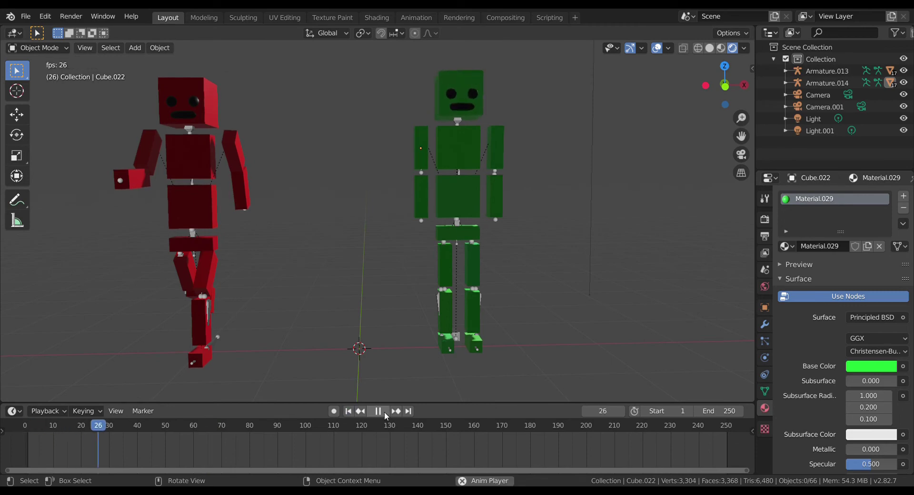
pyautogui.click(377, 412)
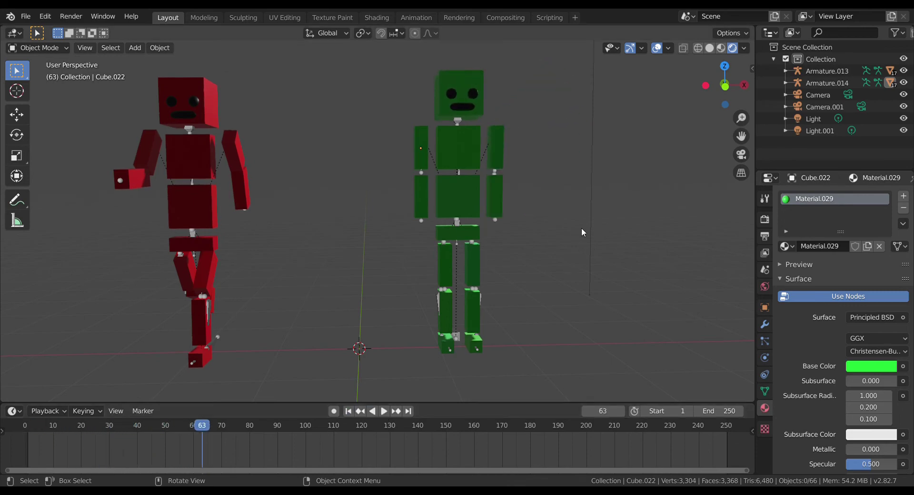
pyautogui.moveTo(732, 97)
pyautogui.mouseDown()
pyautogui.moveTo(522, 98)
pyautogui.moveTo(708, 85)
pyautogui.moveTo(734, 95)
pyautogui.mouseUp()
pyautogui.scroll(5, 733, 95)
pyautogui.scroll(-2, 734, 95)
pyautogui.scroll(-2, 734, 95)
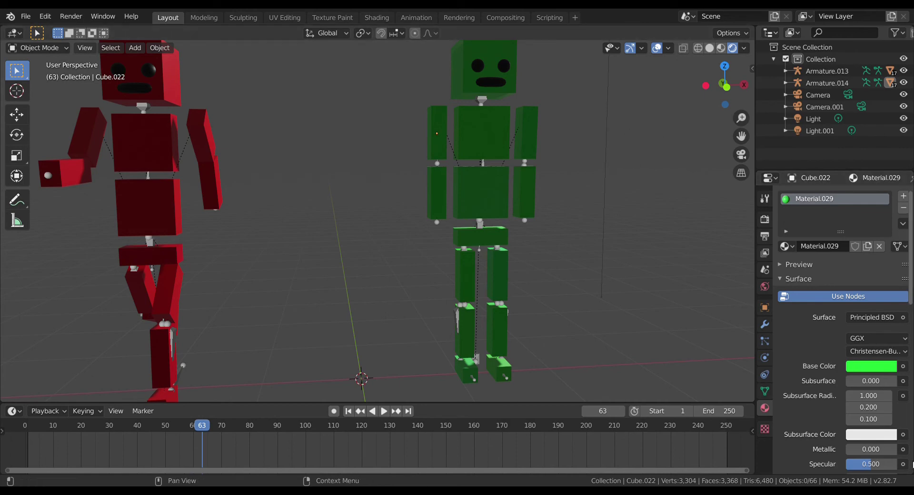
pyautogui.scroll(2, 693, 136)
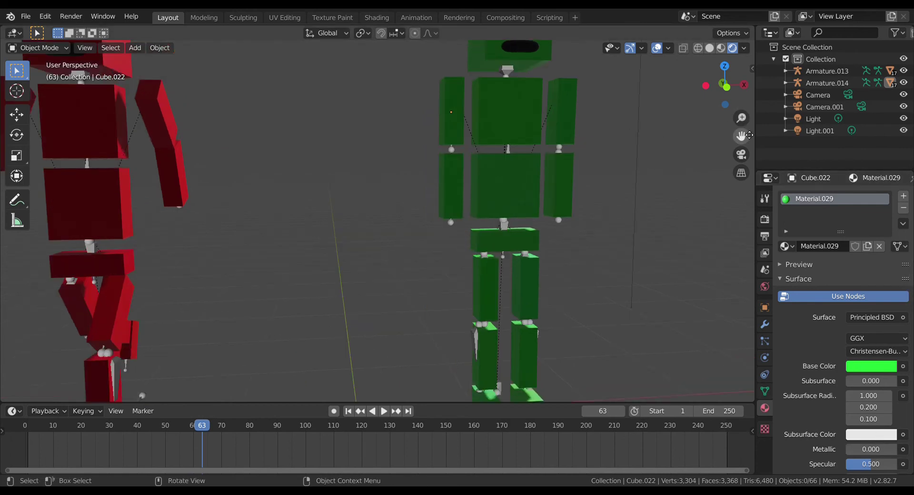
pyautogui.moveTo(749, 135); pyautogui.dragTo(709, 250)
pyautogui.moveTo(739, 84); pyautogui.dragTo(735, 107)
pyautogui.scroll(-3, 684, 125)
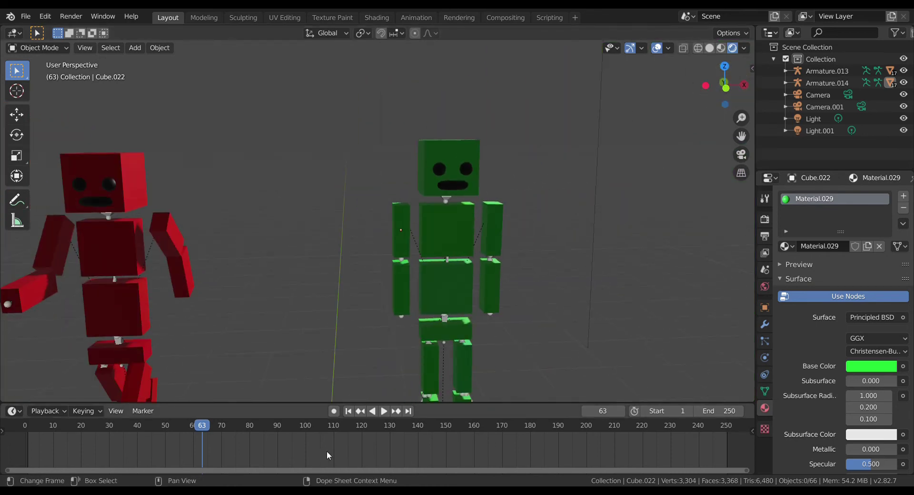
pyautogui.click(359, 412)
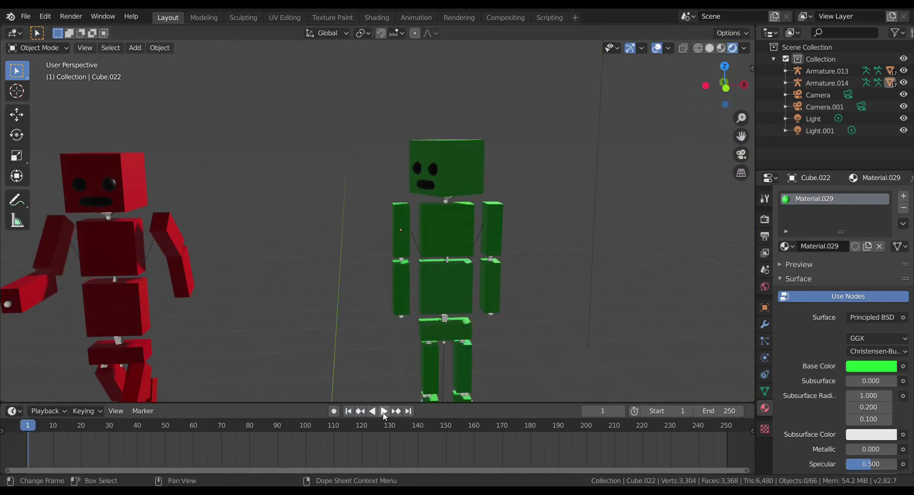
pyautogui.click(383, 411)
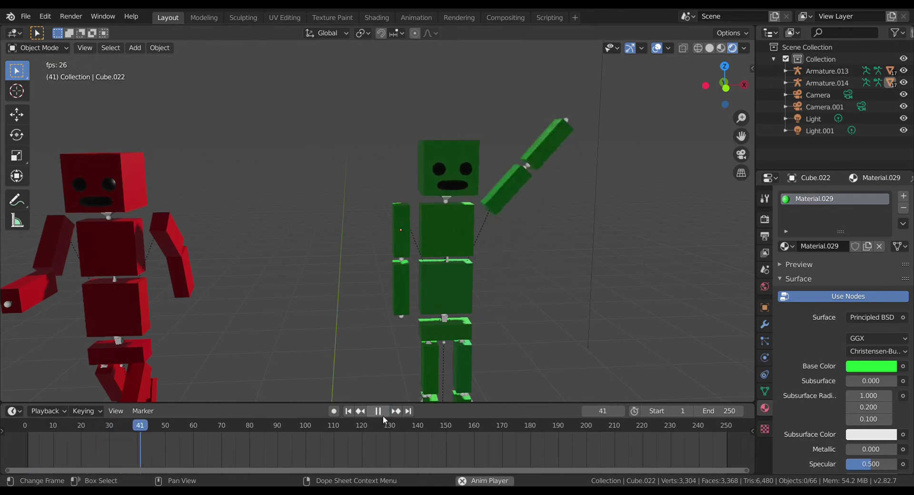
pyautogui.click(383, 415)
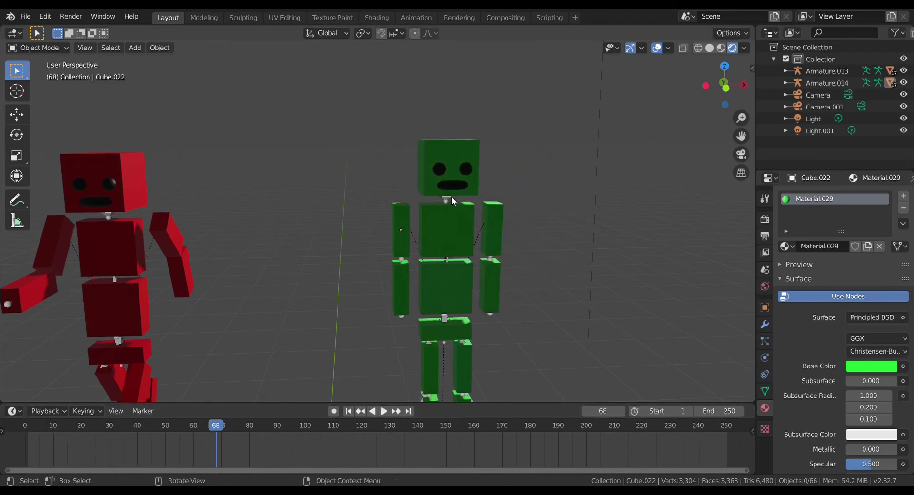
# Set the base color of the green character's left eye material to white with a value of 1.000
pyautogui.click(468, 167)
pyautogui.click(859, 366)
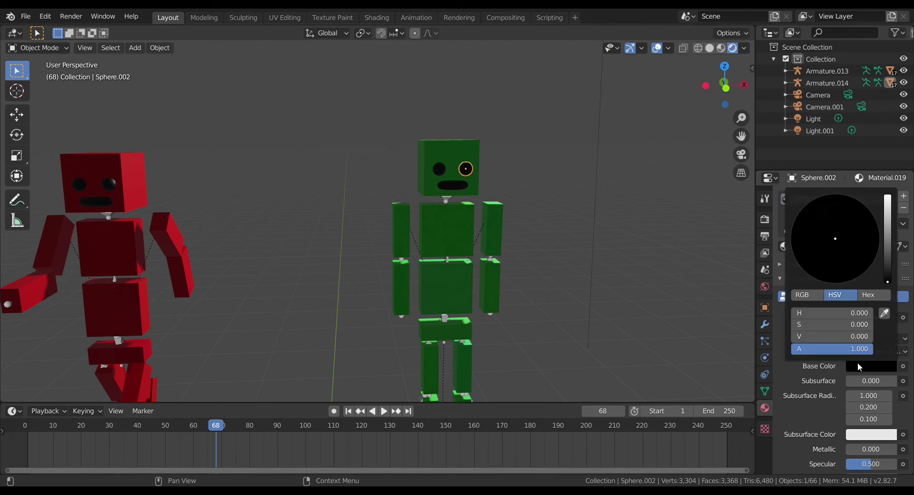
pyautogui.moveTo(887, 260); pyautogui.dragTo(887, 232)
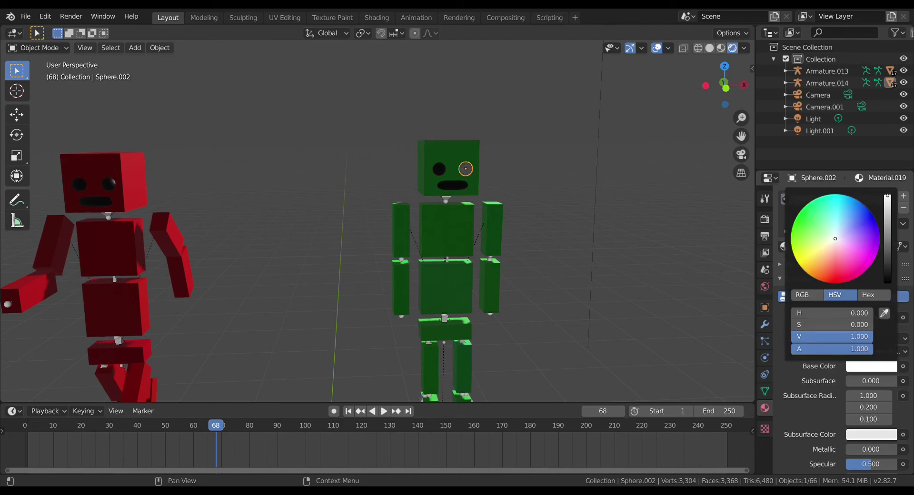
# Reselect the green character's left eye and darken its material's base color to black
pyautogui.click(615, 175)
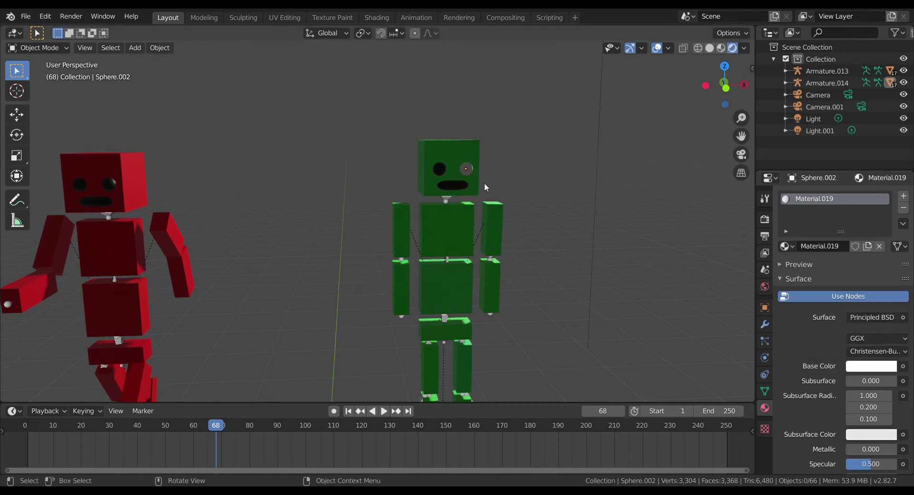
pyautogui.click(466, 170)
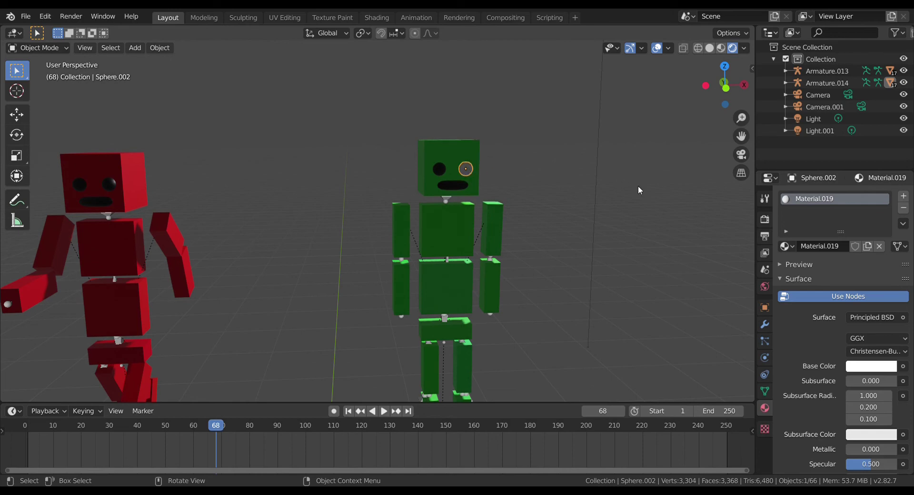
pyautogui.click(871, 371)
pyautogui.moveTo(888, 207); pyautogui.dragTo(888, 283)
pyautogui.click(630, 107)
# Examine the red and green characters side by side from the front, with nothing left selected
pyautogui.moveTo(724, 95)
pyautogui.mouseDown()
pyautogui.moveTo(729, 101)
pyautogui.moveTo(690, 88)
pyautogui.moveTo(733, 84)
pyautogui.mouseUp()
pyautogui.click(463, 221)
pyautogui.click(629, 154)
pyautogui.moveTo(742, 136); pyautogui.dragTo(913, 226)
pyautogui.moveTo(714, 98); pyautogui.dragTo(735, 95)
pyautogui.moveTo(744, 136); pyautogui.dragTo(725, 23)
pyautogui.scroll(-2, 743, 128)
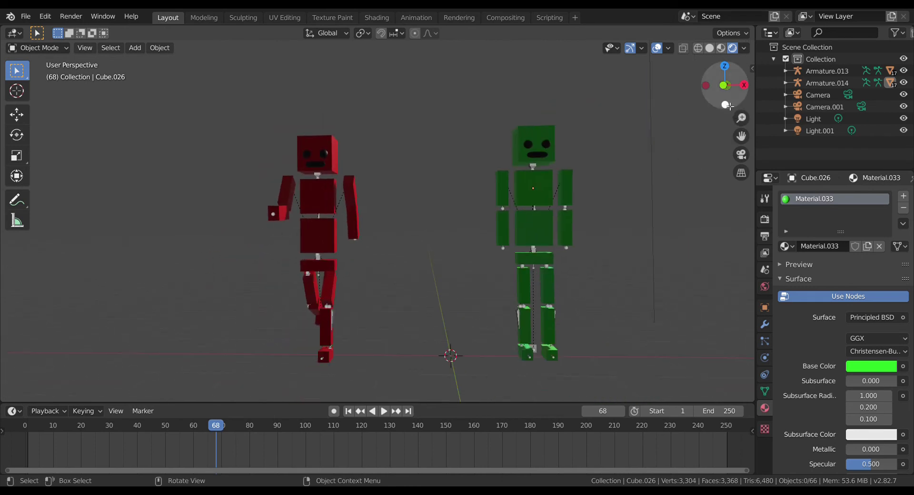
pyautogui.click(26, 16)
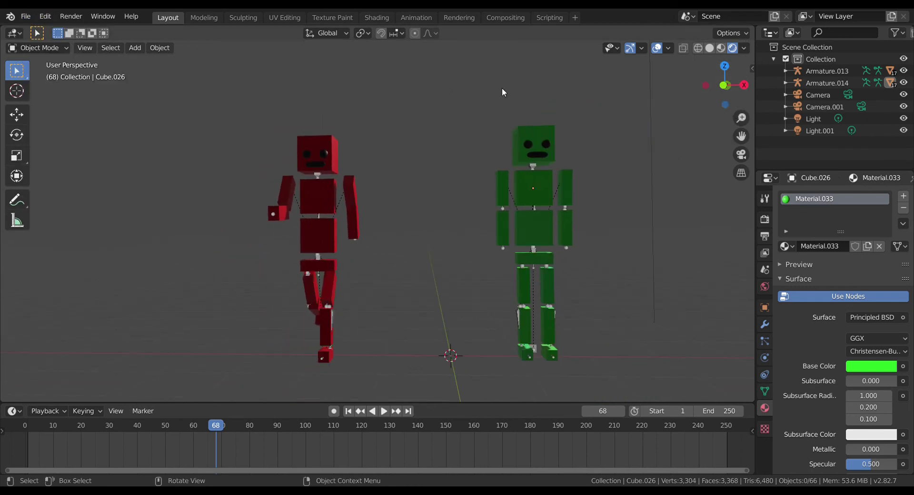
pyautogui.moveTo(723, 86)
pyautogui.mouseDown()
pyautogui.moveTo(742, 87)
pyautogui.moveTo(714, 88)
pyautogui.moveTo(713, 101)
pyautogui.moveTo(727, 92)
pyautogui.mouseUp()
# Preview both characters with the Cycles render engine from an angled view and switch the engine back to Eevee
pyautogui.click(765, 199)
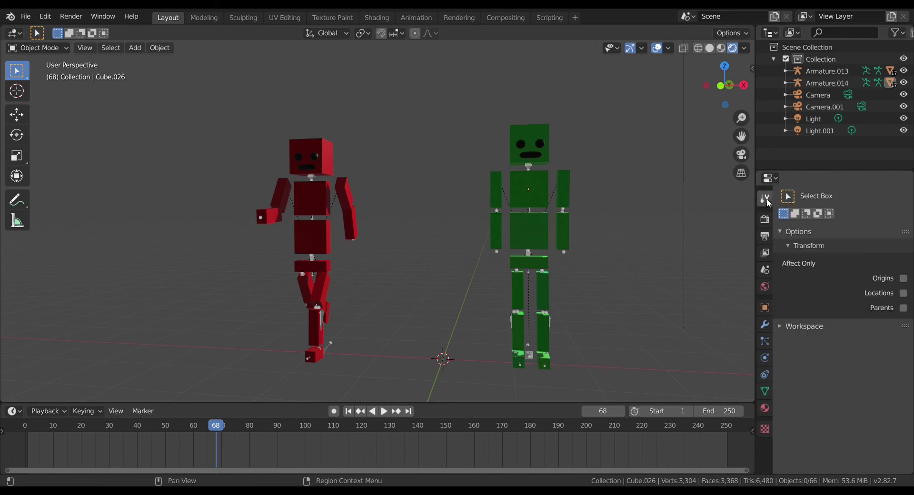
pyautogui.click(765, 220)
pyautogui.click(865, 197)
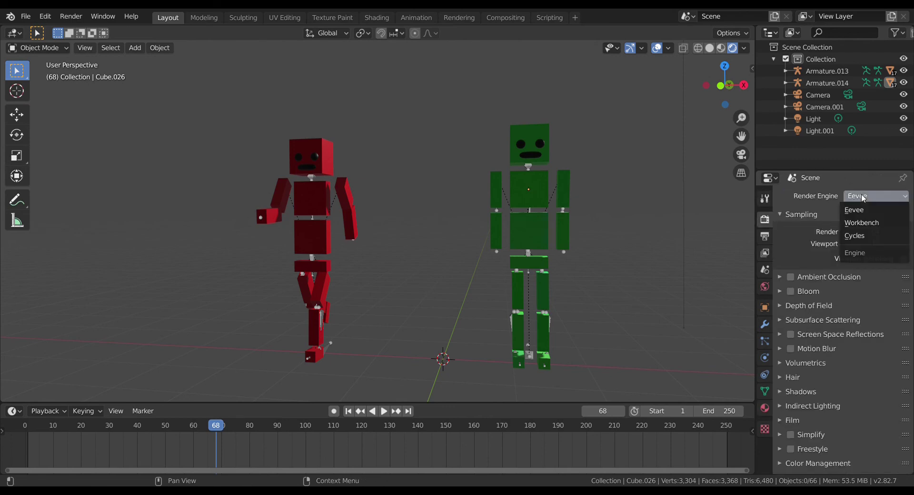
pyautogui.click(883, 235)
pyautogui.moveTo(724, 84); pyautogui.dragTo(776, 99)
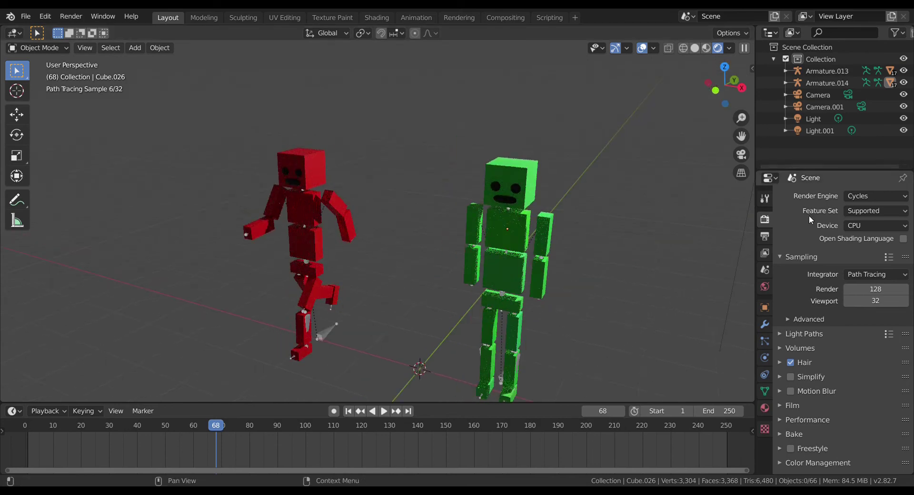
pyautogui.click(880, 195)
pyautogui.click(880, 211)
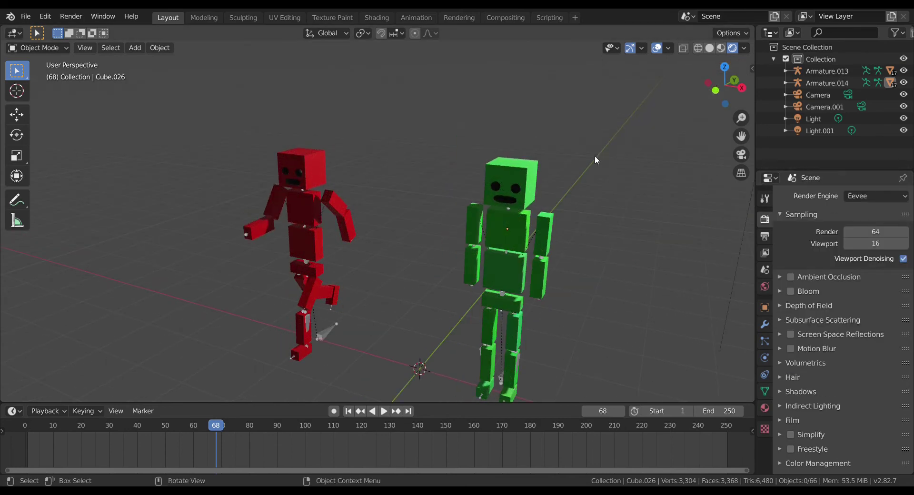
# Inspect both posed characters from the front and from slight angles, at close and wide distances
pyautogui.moveTo(718, 97); pyautogui.dragTo(591, 120)
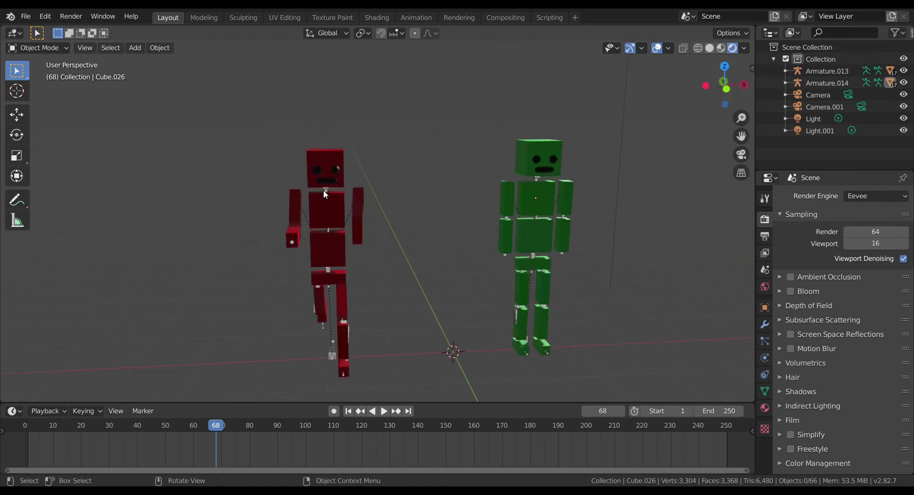
pyautogui.click(324, 189)
pyautogui.click(470, 153)
pyautogui.moveTo(729, 88)
pyautogui.mouseDown()
pyautogui.moveTo(712, 89)
pyautogui.moveTo(740, 94)
pyautogui.moveTo(715, 91)
pyautogui.moveTo(724, 86)
pyautogui.mouseUp()
pyautogui.moveTo(741, 137); pyautogui.dragTo(632, 115)
pyautogui.scroll(-4, 738, 136)
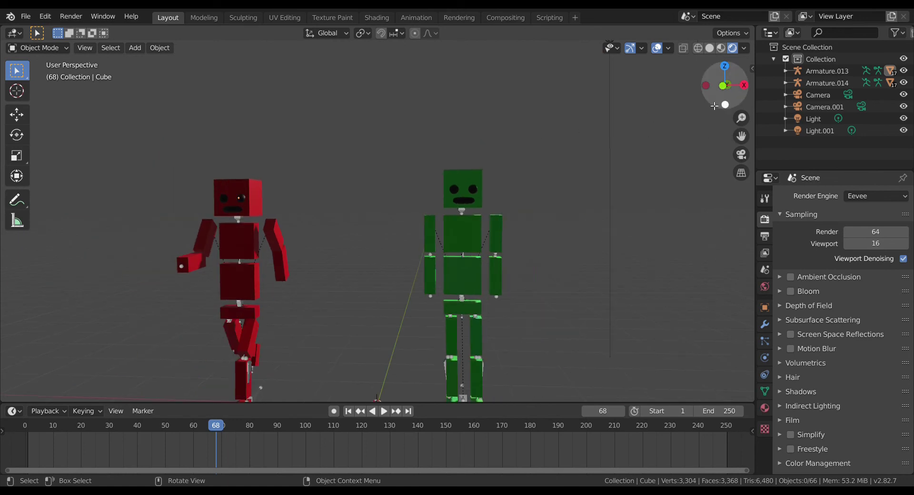
pyautogui.scroll(5, 715, 105)
pyautogui.scroll(-3, 715, 104)
pyautogui.moveTo(741, 137); pyautogui.dragTo(798, 87)
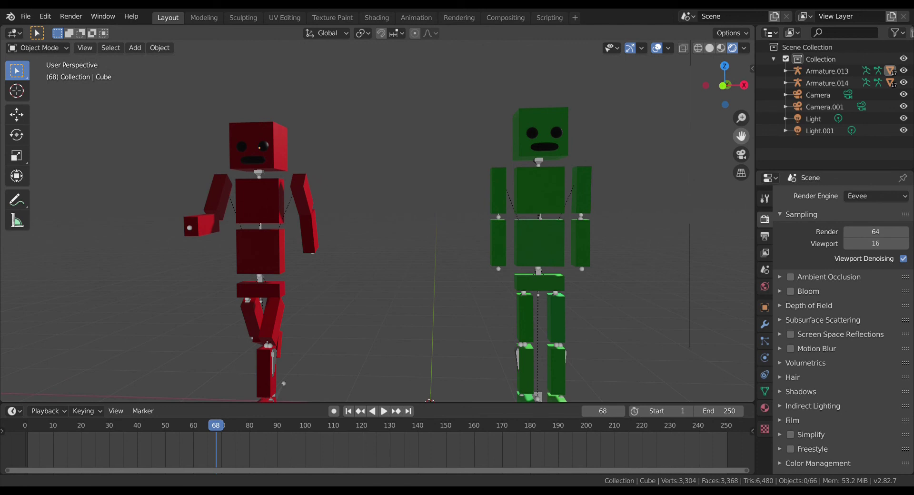
pyautogui.moveTo(741, 136); pyautogui.dragTo(740, 134)
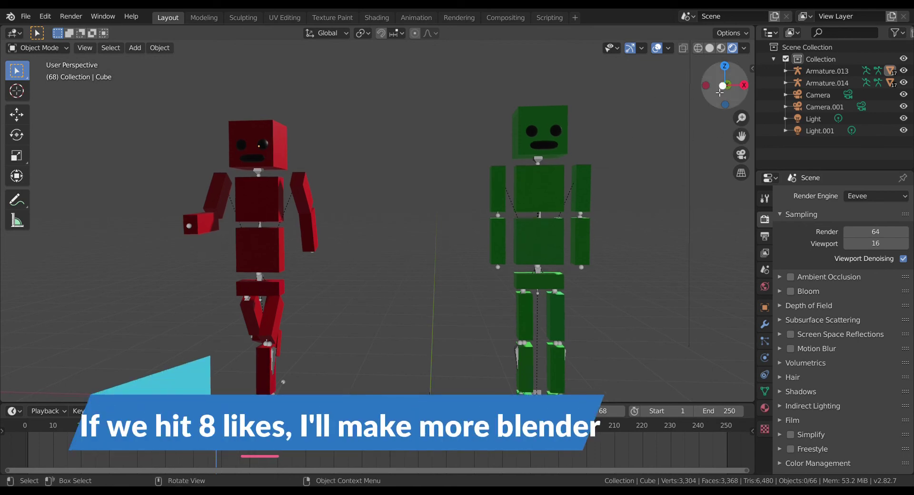
pyautogui.moveTo(728, 86); pyautogui.dragTo(262, 86)
pyautogui.moveTo(566, 93); pyautogui.dragTo(724, 97)
pyautogui.scroll(-3, 725, 97)
pyautogui.scroll(5, 724, 97)
pyautogui.scroll(-2, 724, 97)
pyautogui.moveTo(720, 93); pyautogui.dragTo(777, 93)
pyautogui.scroll(-3, 720, 93)
pyautogui.moveTo(719, 93); pyautogui.dragTo(754, 99)
pyautogui.scroll(2, 728, 99)
# Play the animation from the first frame, pause it at frame 52 and view the wave pose from another angle
pyautogui.click(351, 412)
pyautogui.click(383, 412)
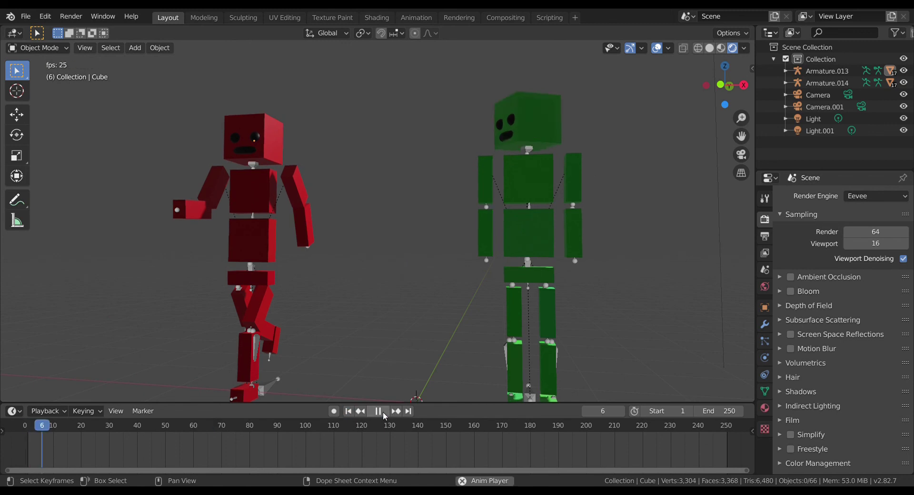
pyautogui.scroll(-2, 384, 289)
pyautogui.press('space')
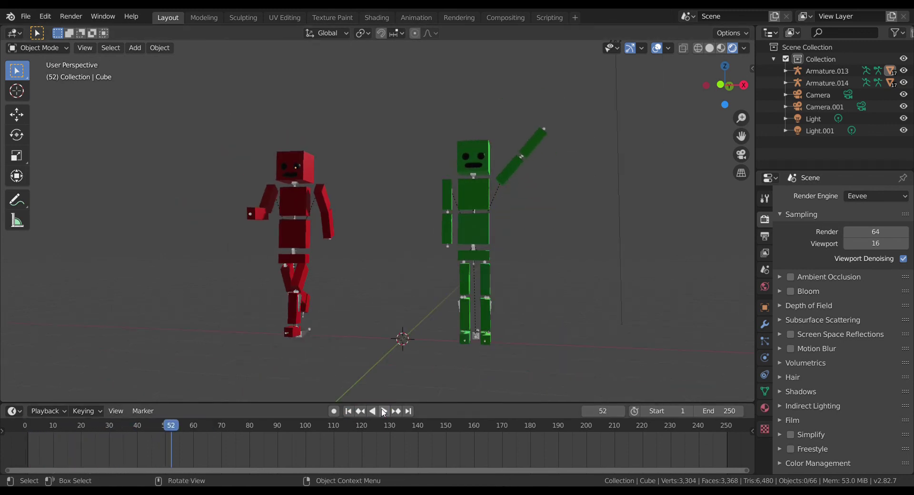
pyautogui.scroll(3, 515, 229)
pyautogui.moveTo(734, 93)
pyautogui.mouseDown()
pyautogui.moveTo(754, 90)
pyautogui.moveTo(723, 101)
pyautogui.mouseUp()
pyautogui.scroll(-1, 704, 110)
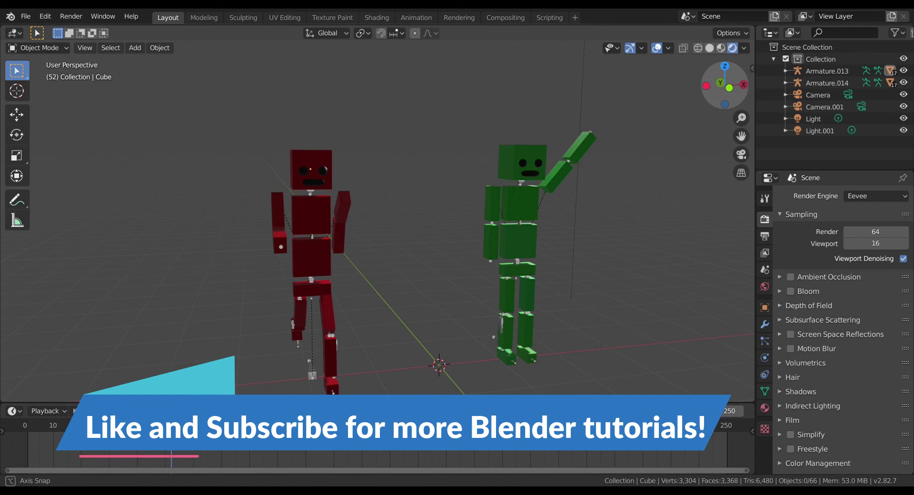